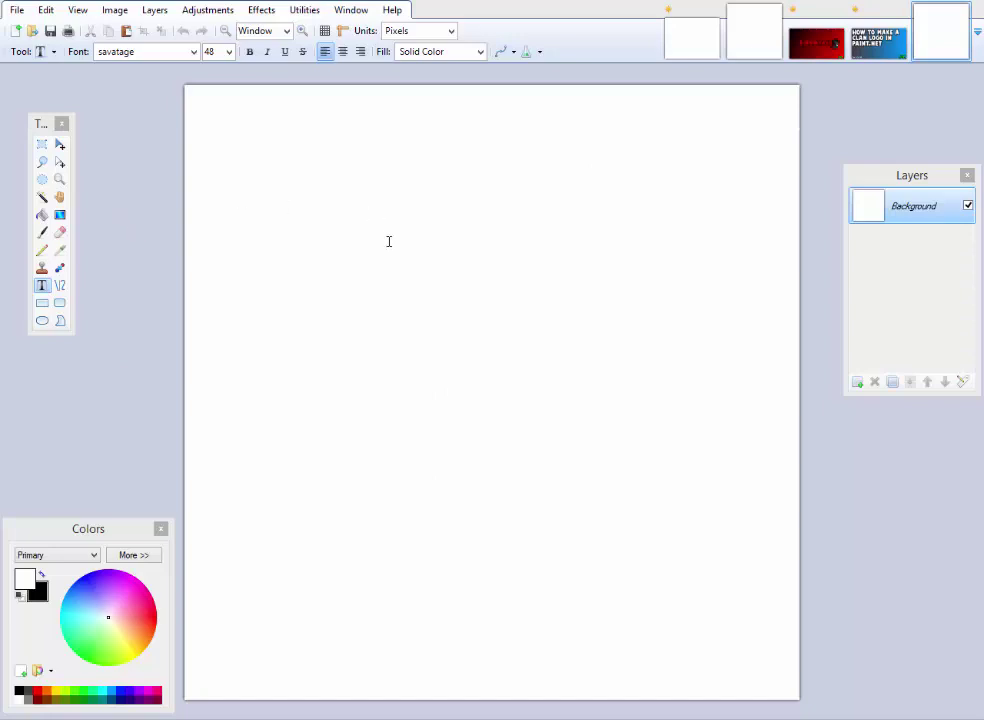
- View the clan-logo tutorial title image, select and deselect all of it, then show the red DJPONYXL6 logo
{"action": "key", "text": "ctrl+shift+n"}
{"action": "key", "text": "ctrl+shift+n"}
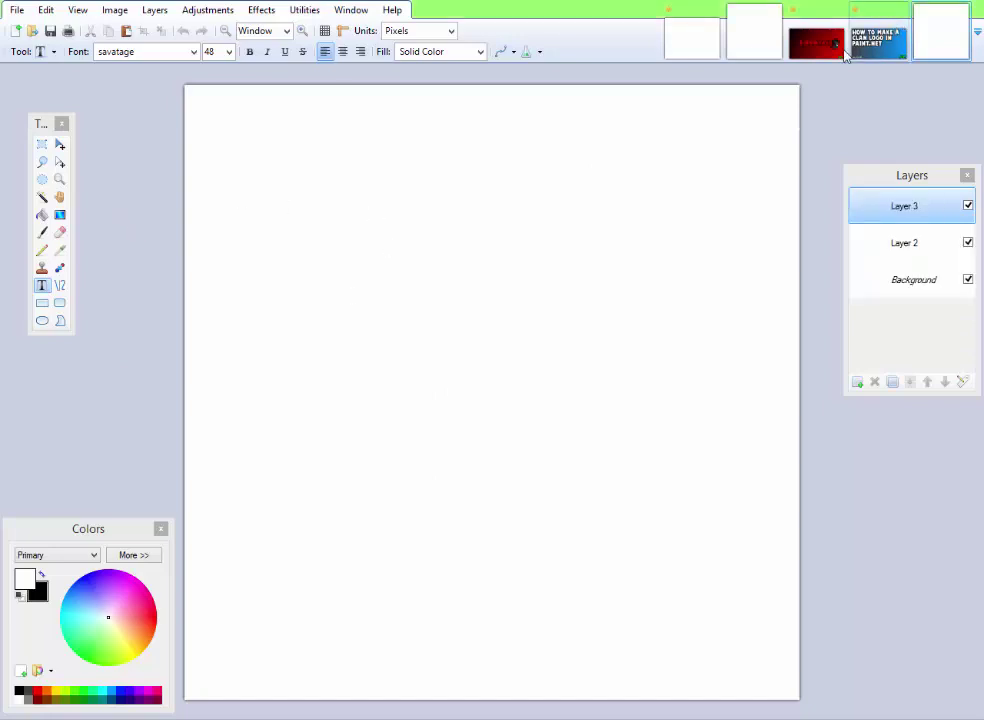
{"action": "left_click", "coordinate": [852, 50]}
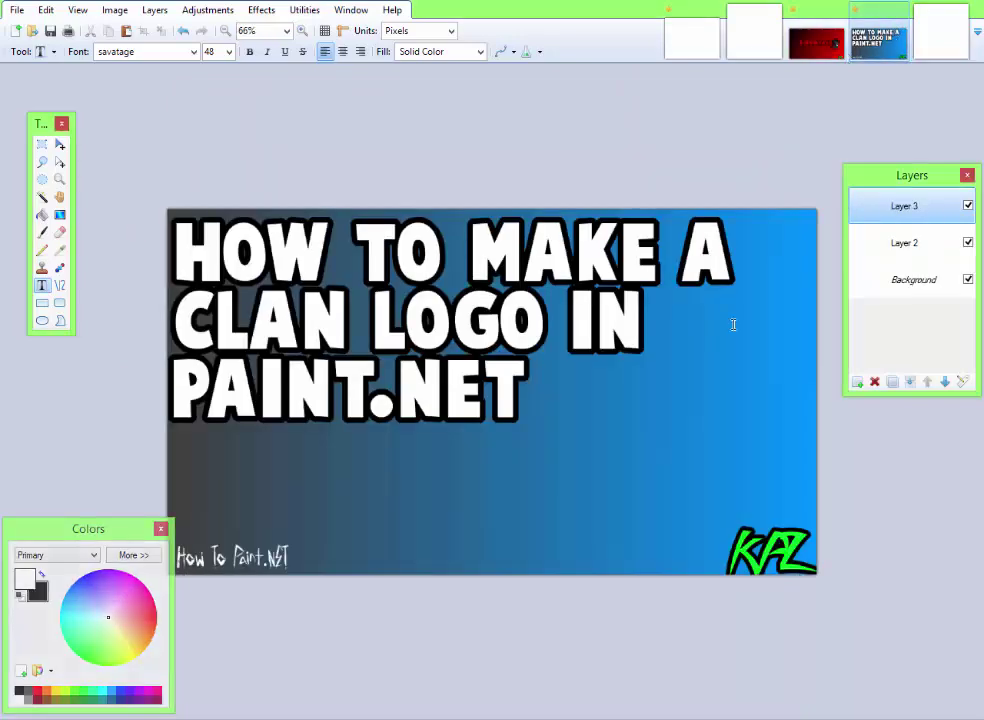
{"action": "left_click", "coordinate": [42, 144]}
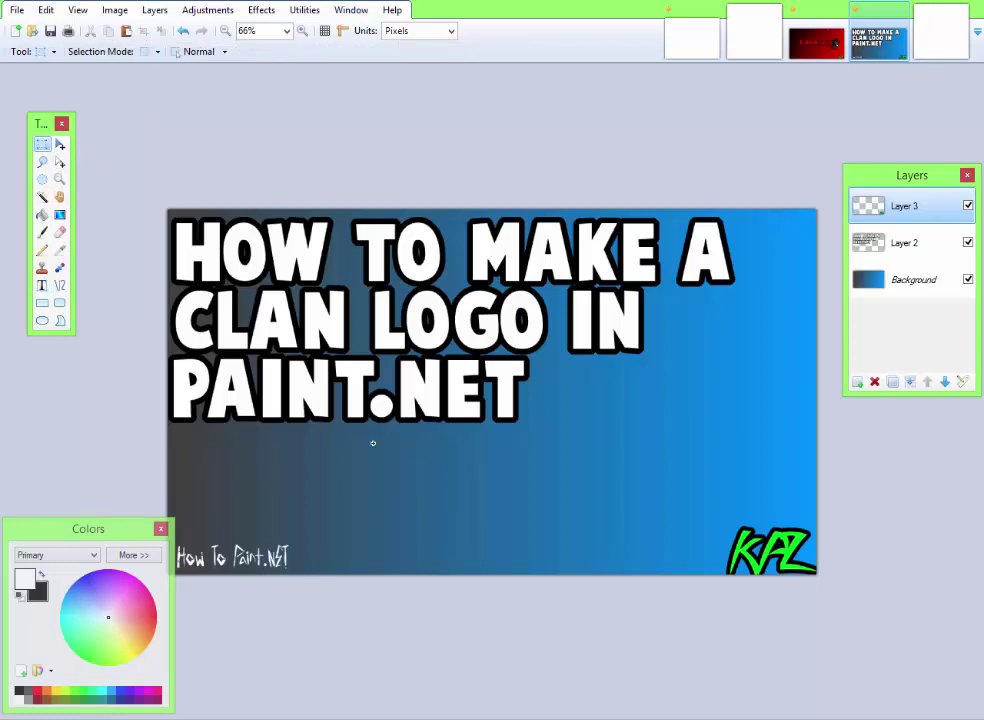
{"action": "left_click_drag", "start_coordinate": [150, 185], "coordinate": [856, 621]}
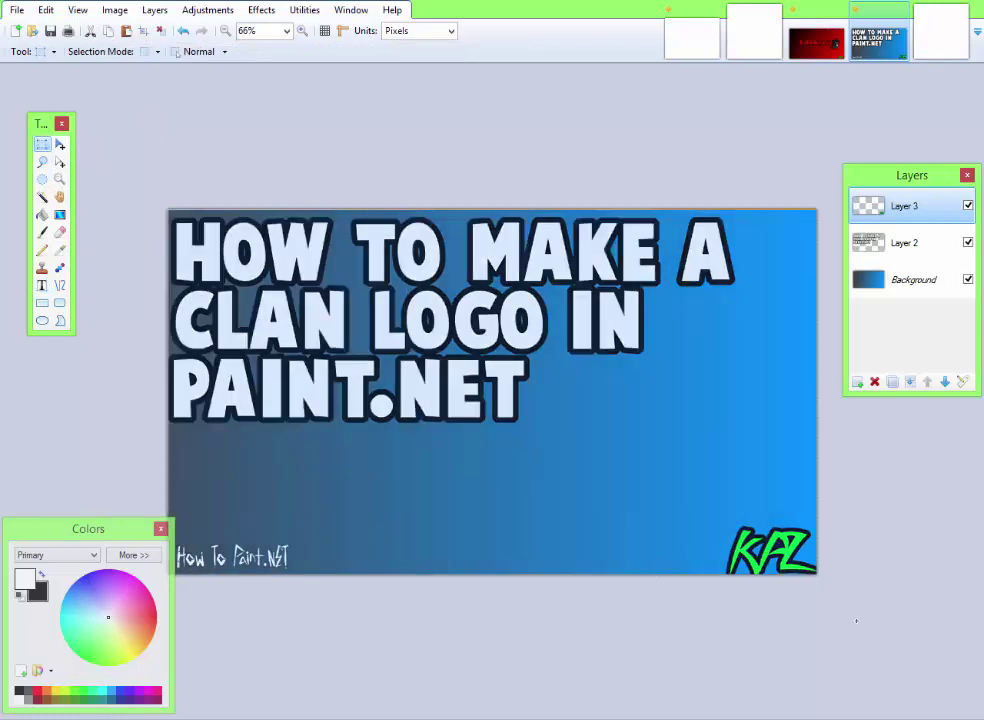
{"action": "left_click", "coordinate": [162, 32]}
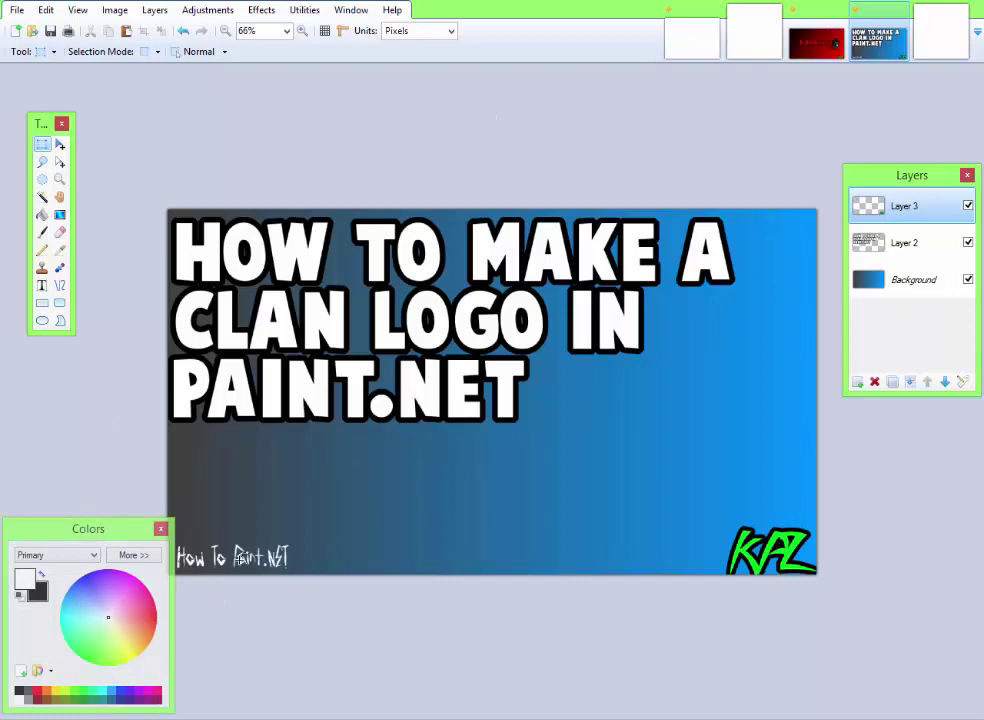
{"action": "left_click", "coordinate": [824, 40]}
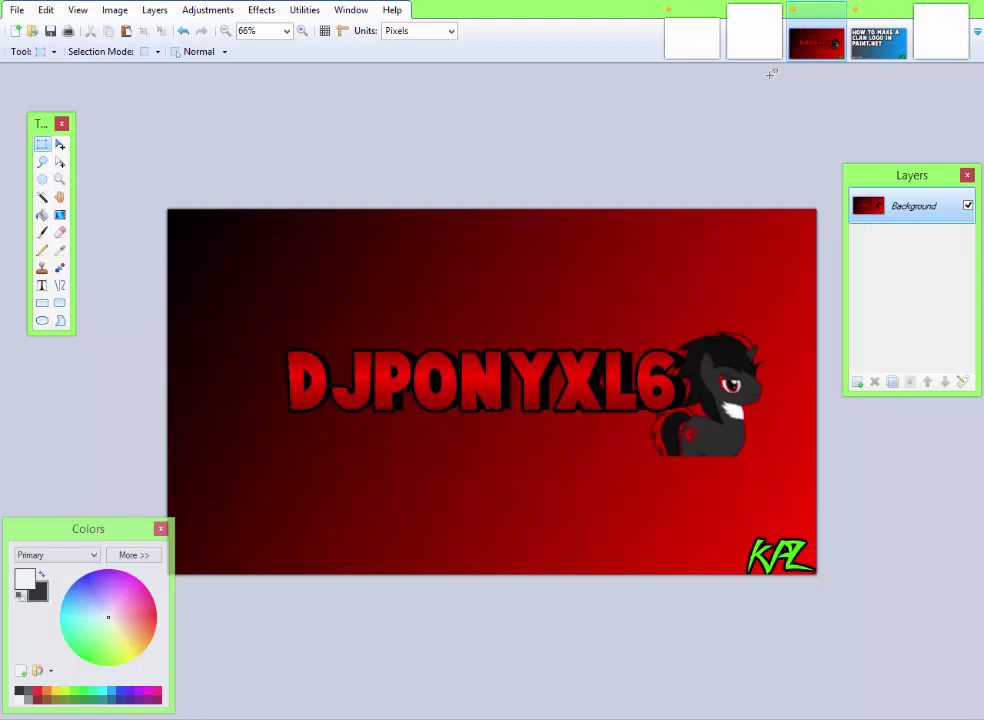
- Return to the tutorial title image, then switch to the blank white Background-only image
{"action": "left_click", "coordinate": [878, 40]}
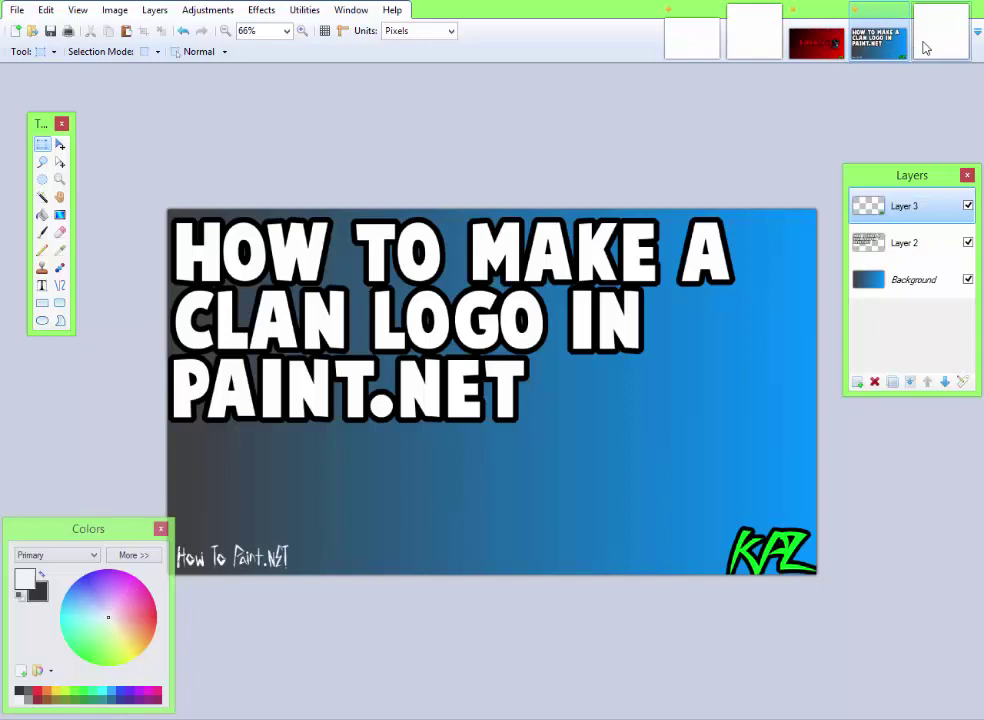
{"action": "left_click", "coordinate": [943, 34]}
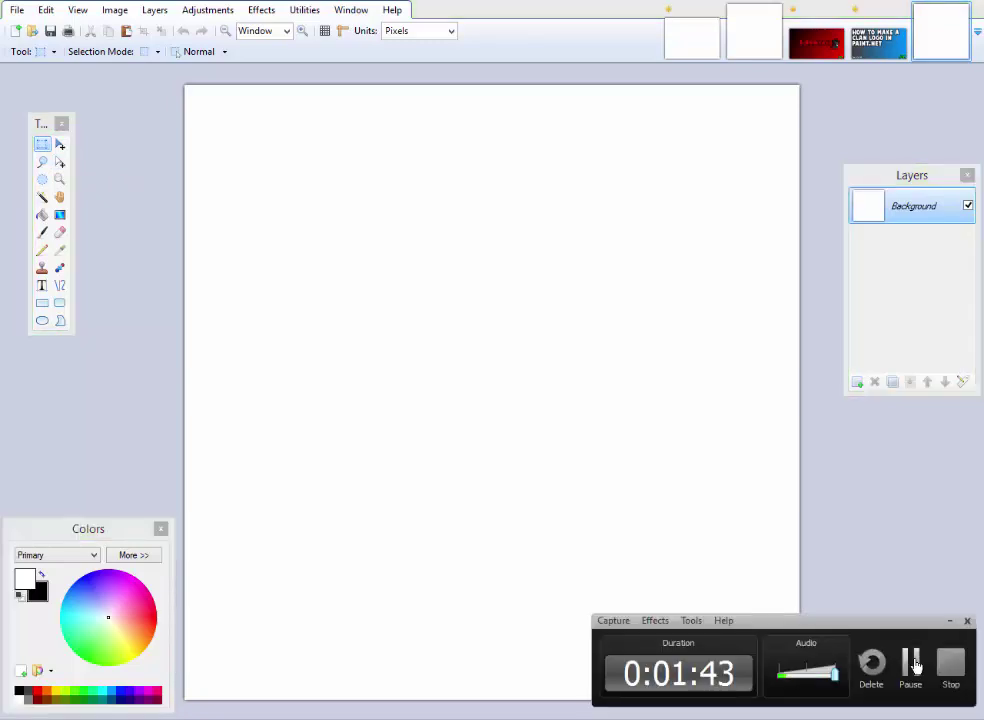
{"action": "left_click", "coordinate": [949, 622]}
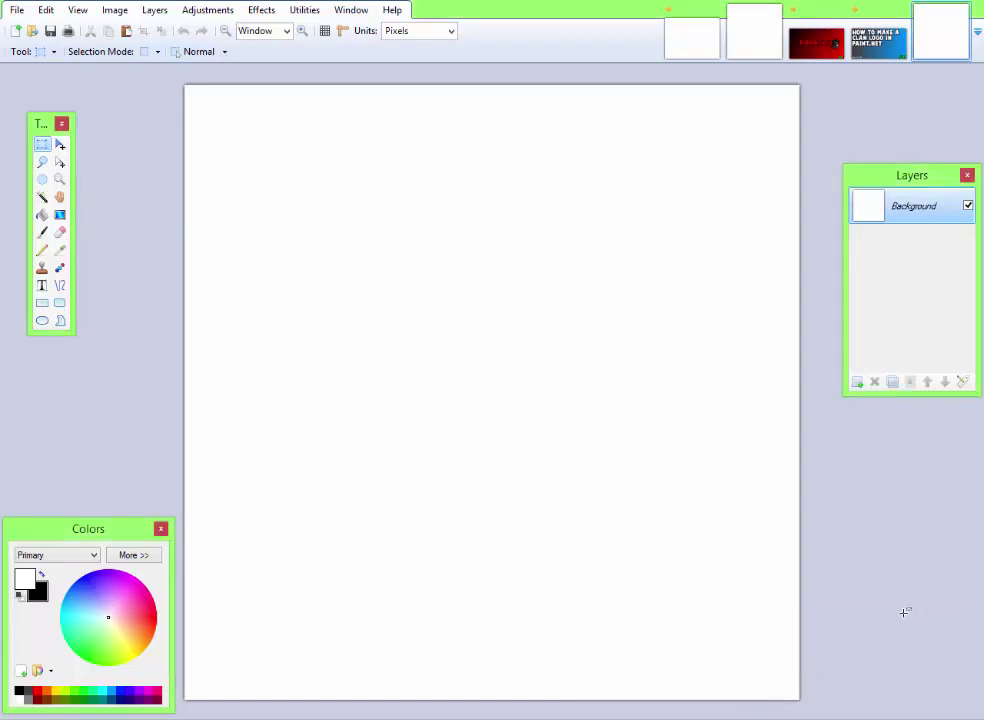
{"action": "left_click", "coordinate": [41, 285]}
{"action": "left_click", "coordinate": [242, 200]}
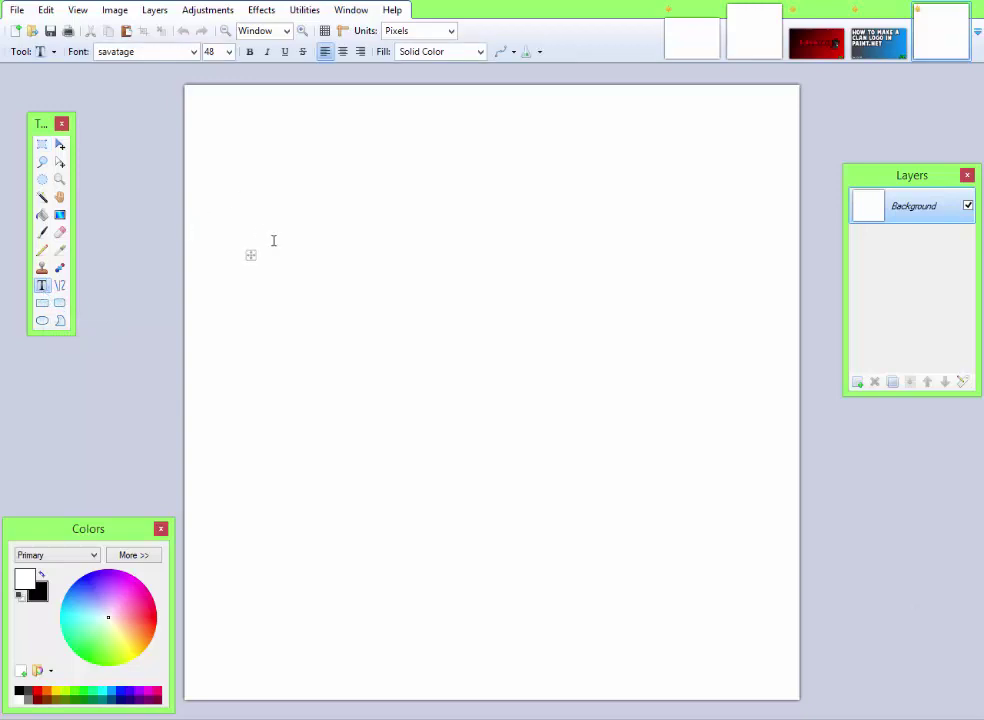
{"action": "left_click", "coordinate": [41, 574]}
{"action": "type", "text": "1."}
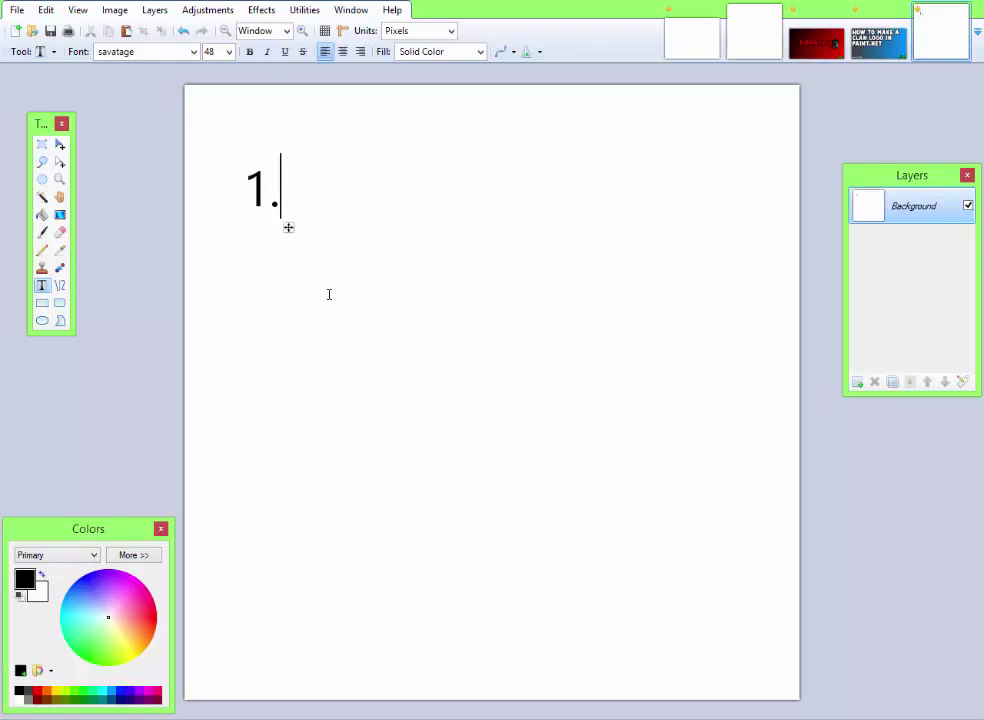
{"action": "type", "text": " A fon"}
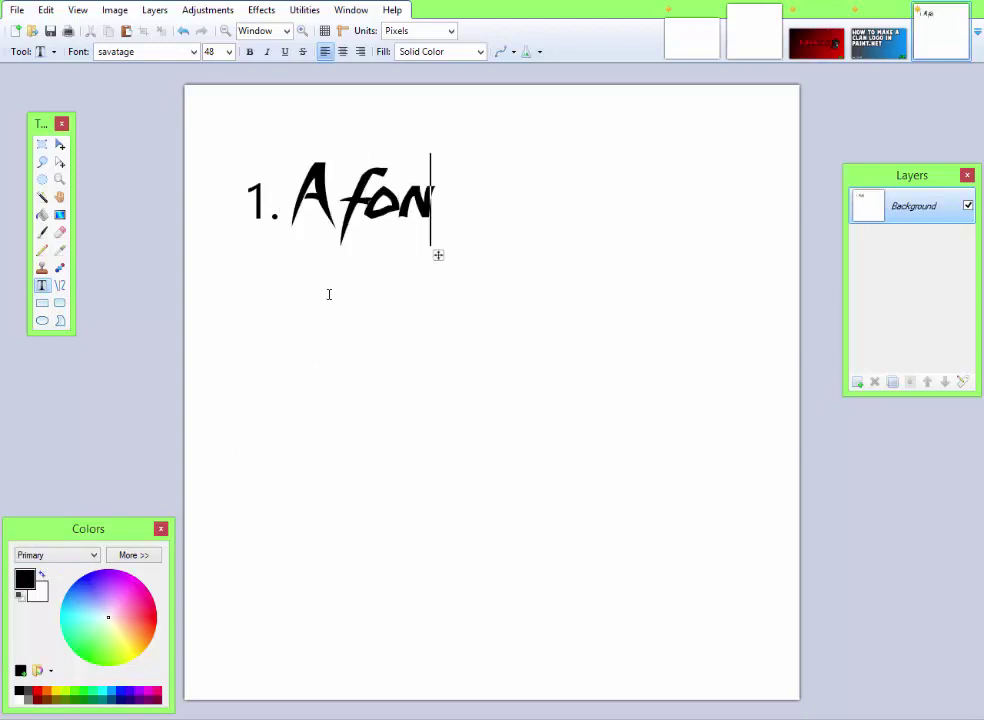
{"action": "type", "text": "t you lik"}
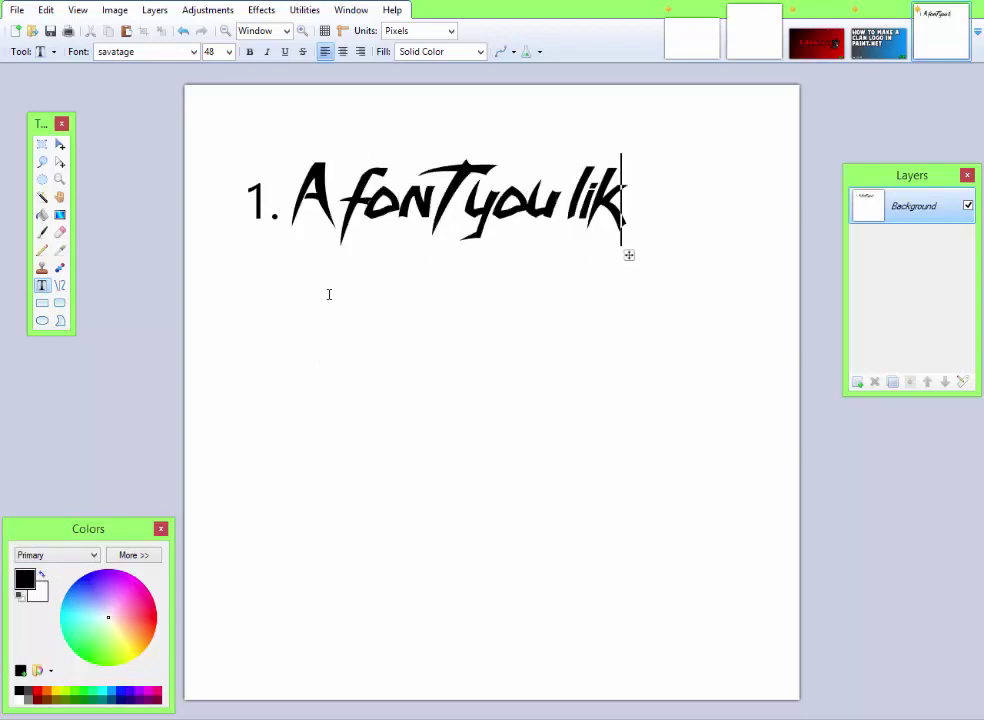
{"action": "type", "text": "e."}
{"action": "key", "text": "Return"}
{"action": "type", "text": "2."}
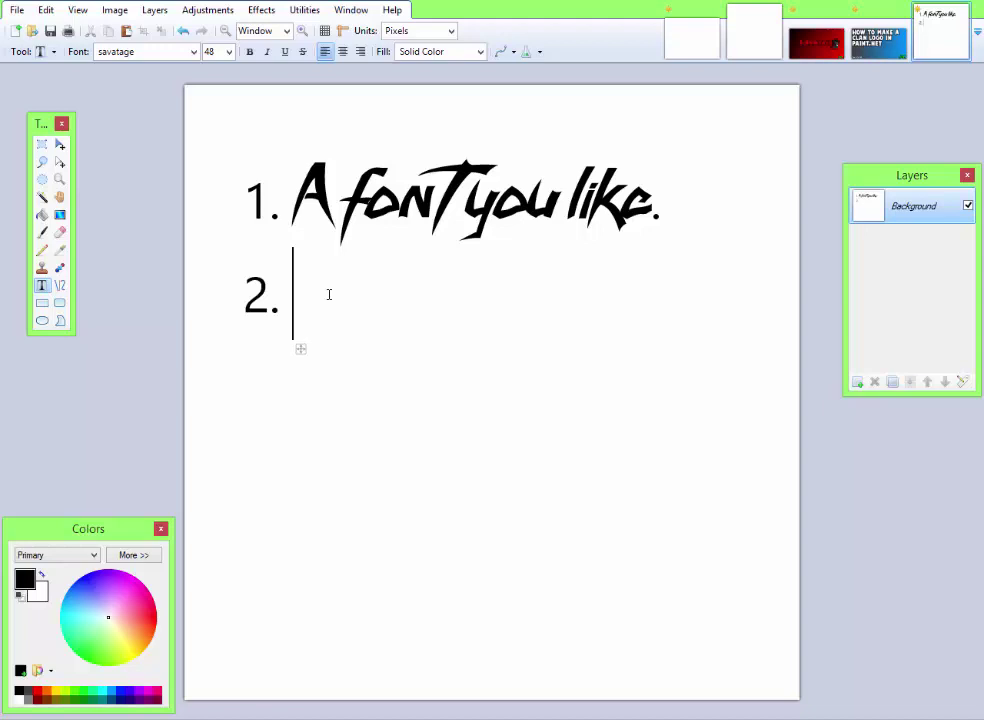
{"action": "type", "text": " pai"}
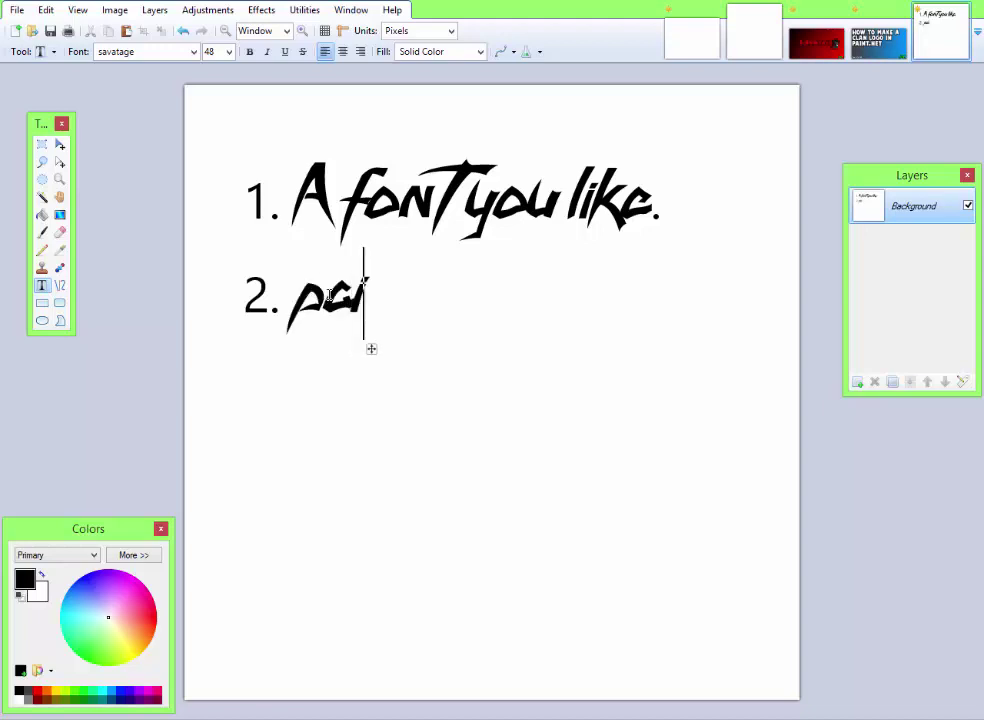
{"action": "type", "text": "nt.net"}
{"action": "key", "text": "Return"}
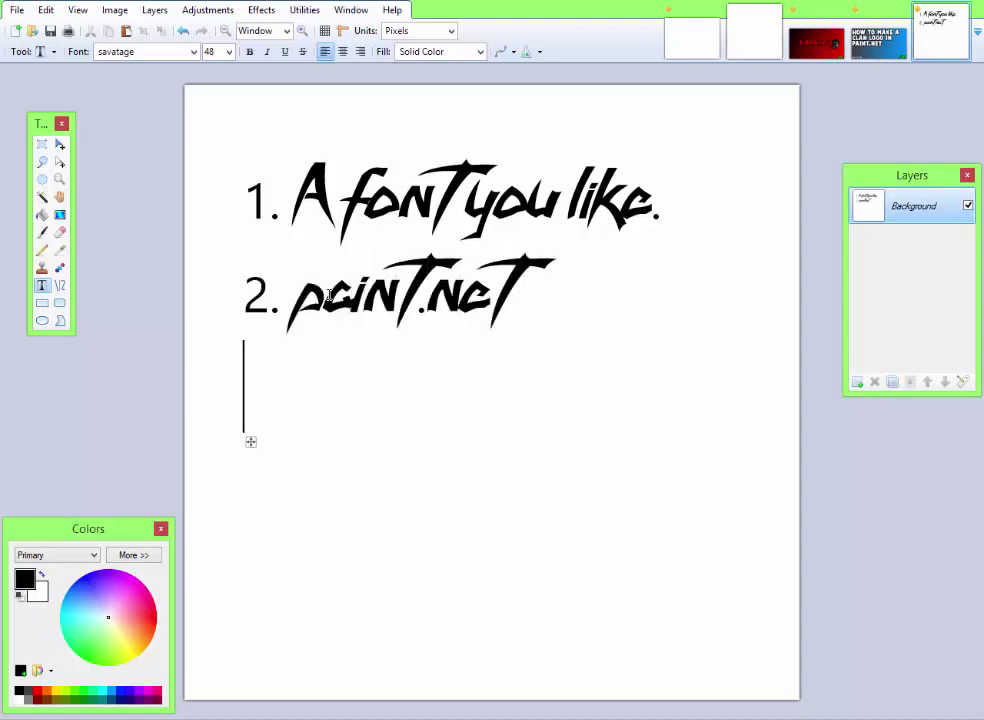
{"action": "type", "text": "3. "}
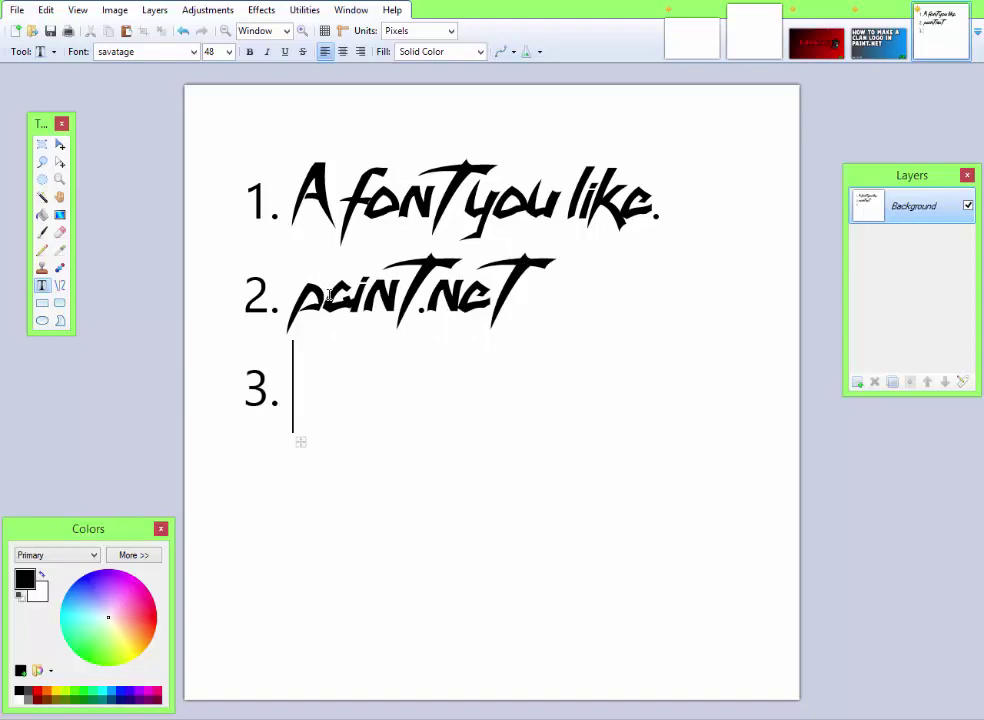
{"action": "type", "text": "Skills"}
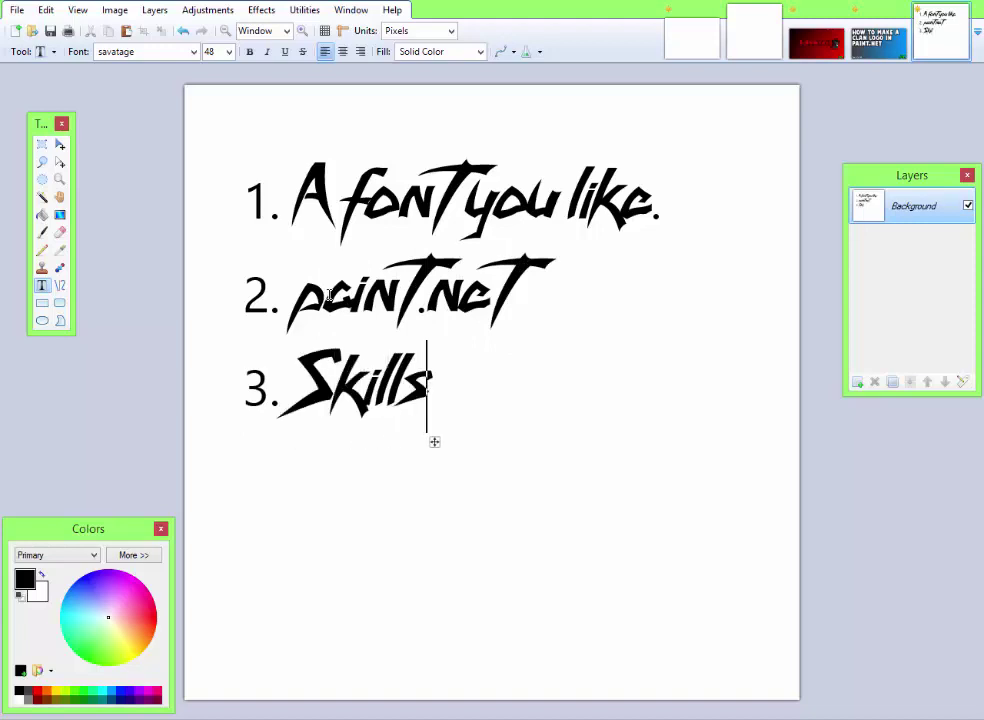
{"action": "type", "text": " in paint.net"}
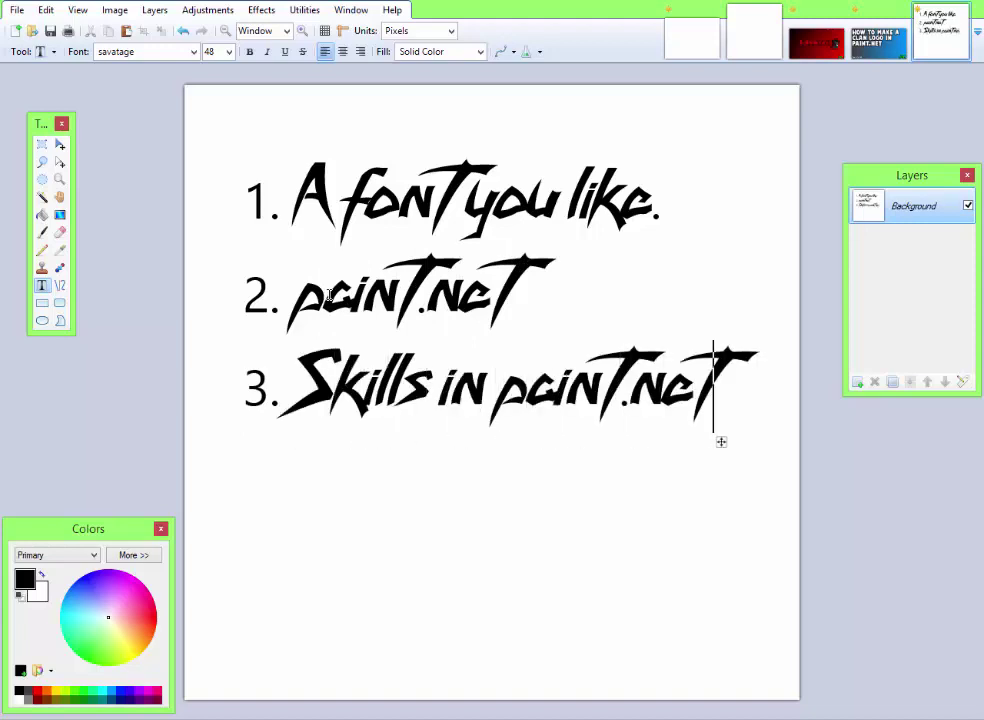
{"action": "key", "text": "Return"}
{"action": "type", "text": "4. "}
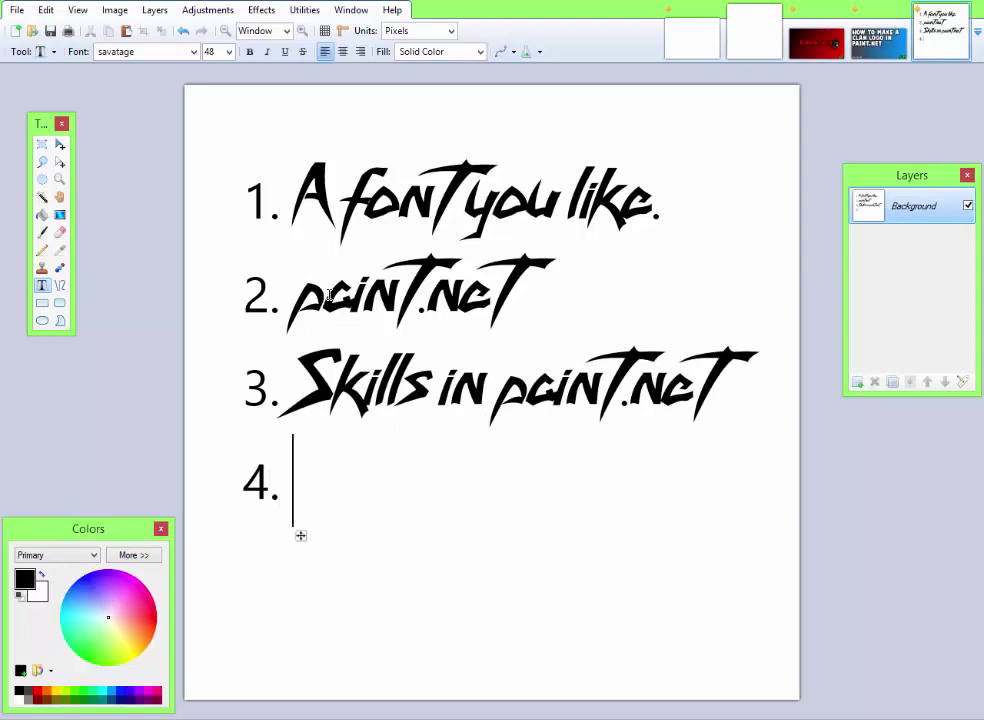
{"action": "type", "text": "Effec"}
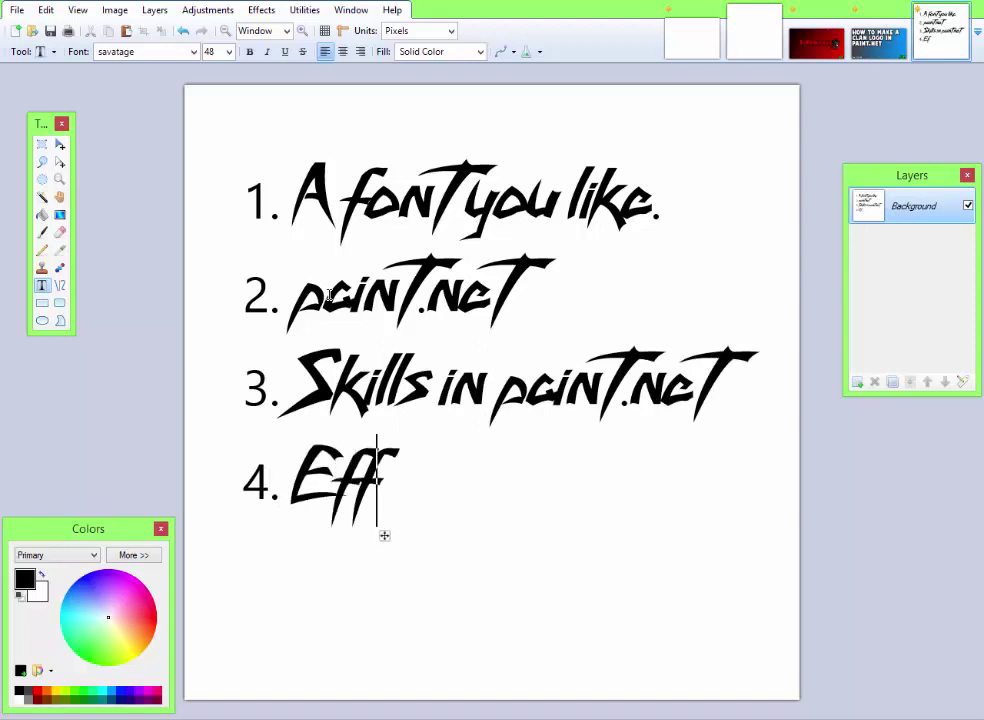
{"action": "type", "text": "ts pk"}
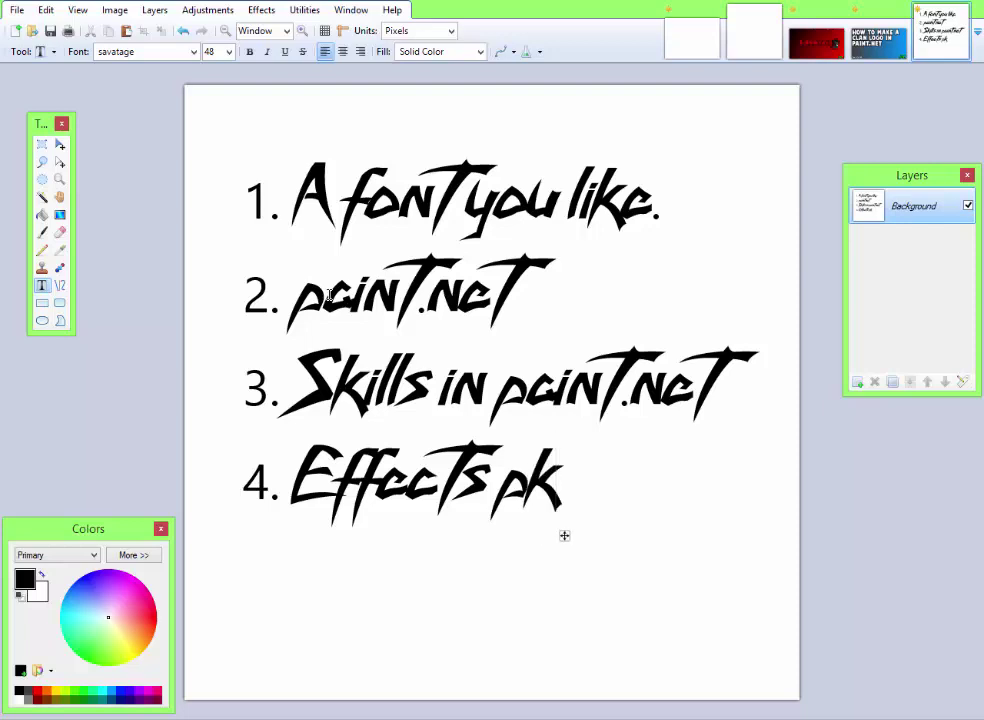
{"action": "key", "text": "BackSpace"}
{"action": "type", "text": "lugins"}
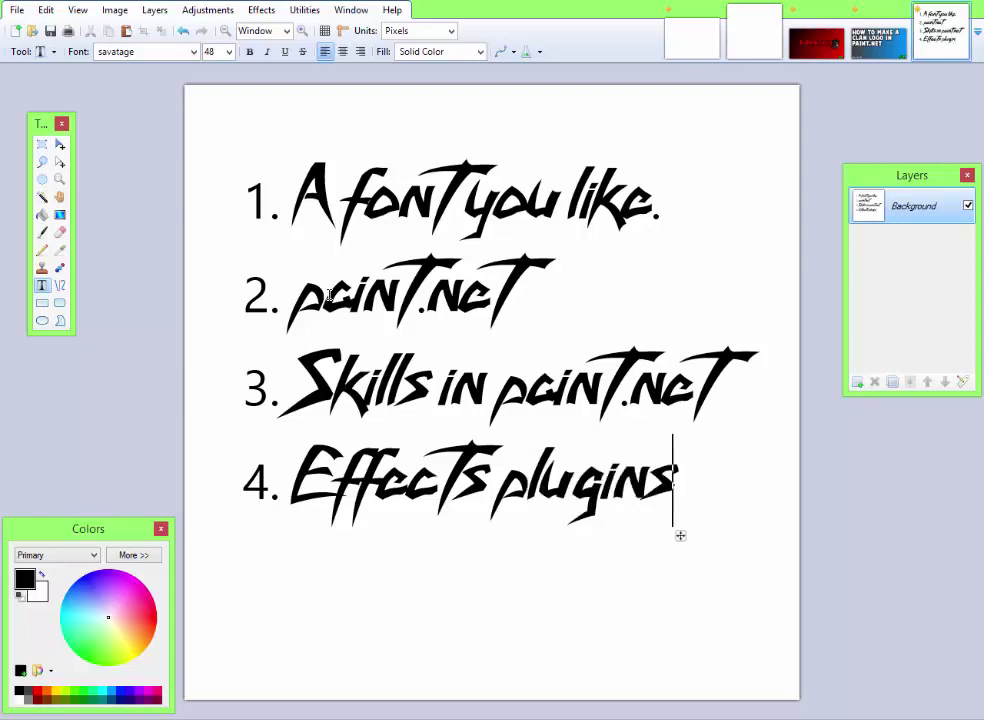
{"action": "key", "text": "Return"}
{"action": "type", "text": "opl"}
{"action": "key", "text": "BackSpace"}
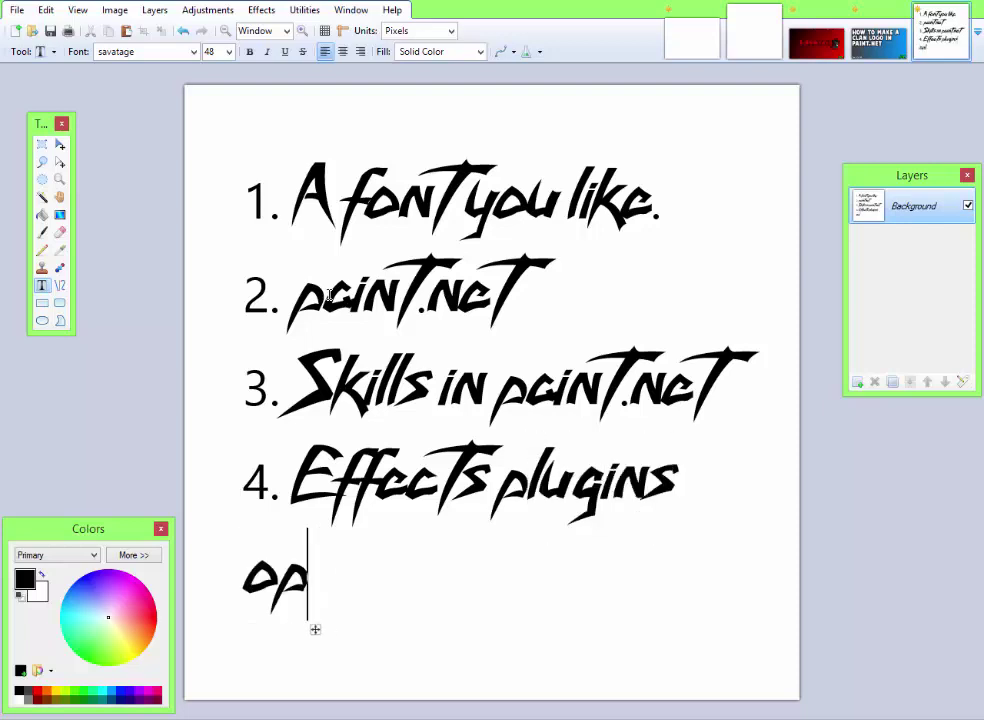
{"action": "type", "text": "tional"}
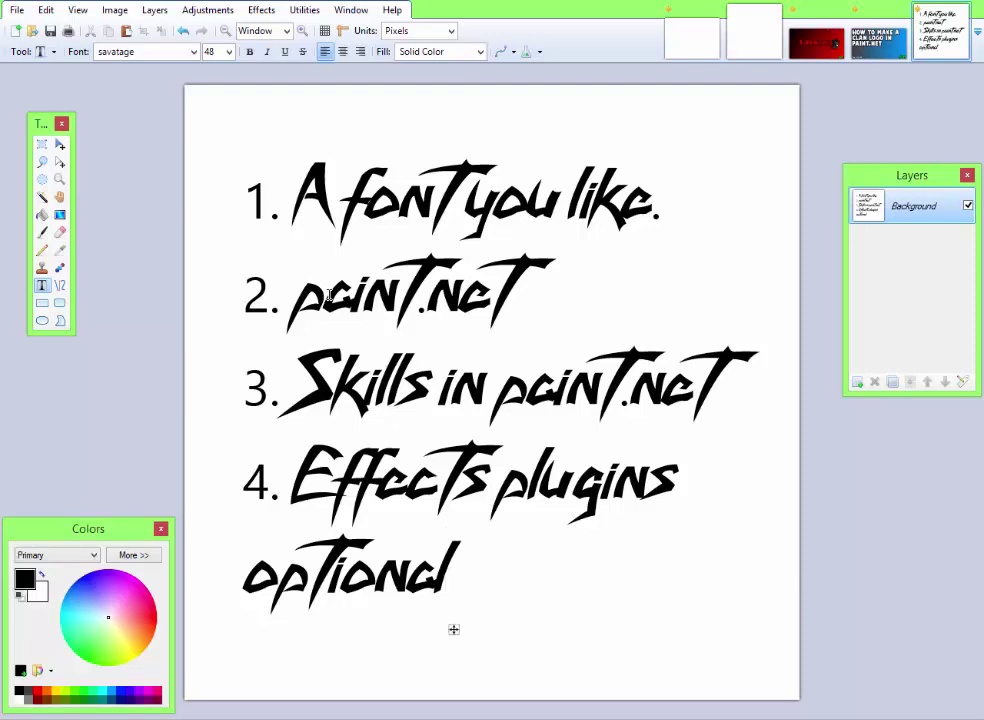
{"action": "mouse_move", "coordinate": [592, 718]}
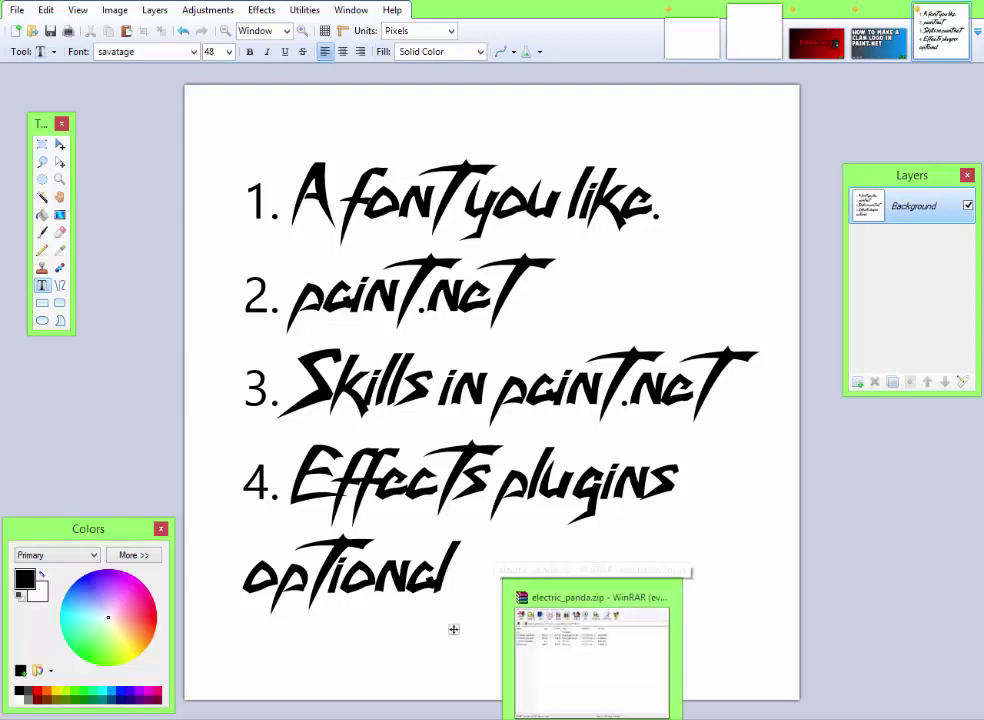
{"action": "key", "text": "BackSpace"}
{"action": "key", "text": "BackSpace"}
{"action": "key", "text": "BackSpace"}
{"action": "key", "text": "BackSpace"}
{"action": "key", "text": "BackSpace"}
{"action": "key", "text": "BackSpace"}
{"action": "key", "text": "BackSpace"}
{"action": "key", "text": "BackSpace"}
{"action": "key", "text": "BackSpace"}
{"action": "key", "text": "BackSpace"}
{"action": "key", "text": "BackSpace"}
{"action": "key", "text": "BackSpace"}
{"action": "key", "text": "BackSpace"}
{"action": "key", "text": "BackSpace"}
{"action": "key", "text": "BackSpace"}
{"action": "key", "text": "BackSpace"}
{"action": "key", "text": "BackSpace"}
{"action": "key", "text": "BackSpace"}
{"action": "key", "text": "BackSpace"}
{"action": "key", "text": "BackSpace"}
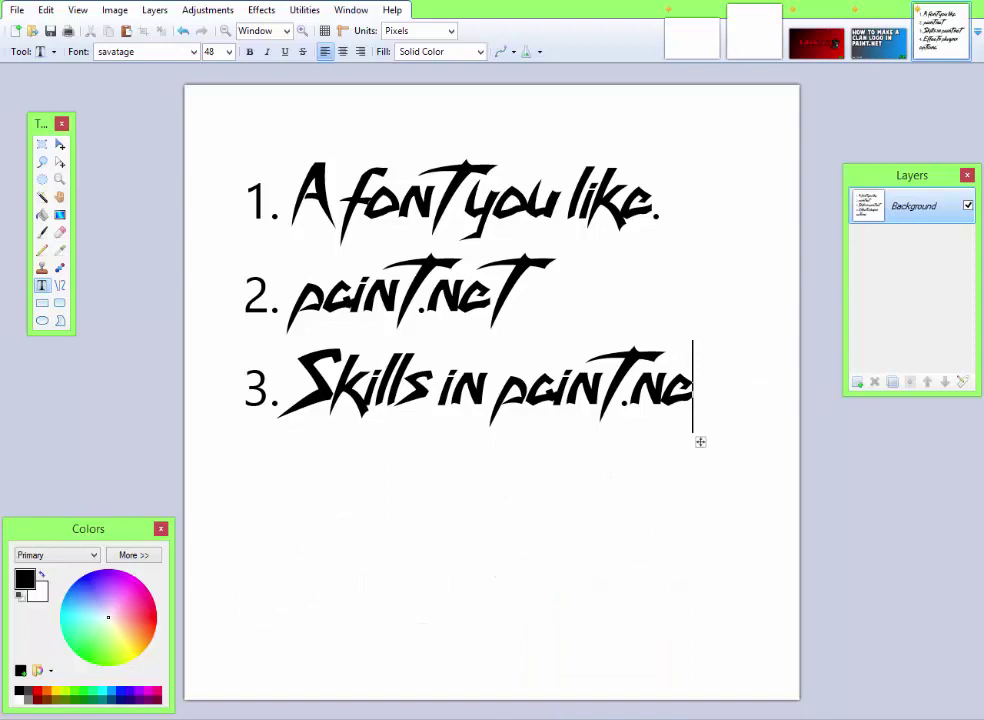
{"action": "key", "text": "BackSpace"}
{"action": "key", "text": "BackSpace"}
{"action": "key", "text": "BackSpace"}
{"action": "key", "text": "BackSpace"}
{"action": "key", "text": "BackSpace"}
{"action": "key", "text": "BackSpace"}
{"action": "key", "text": "BackSpace"}
{"action": "key", "text": "BackSpace"}
{"action": "key", "text": "BackSpace"}
{"action": "key", "text": "BackSpace"}
{"action": "key", "text": "BackSpace"}
{"action": "key", "text": "BackSpace"}
{"action": "key", "text": "BackSpace"}
{"action": "key", "text": "BackSpace"}
{"action": "key", "text": "BackSpace"}
{"action": "key", "text": "BackSpace"}
{"action": "key", "text": "BackSpace"}
{"action": "key", "text": "BackSpace"}
{"action": "key", "text": "BackSpace"}
{"action": "key", "text": "BackSpace"}
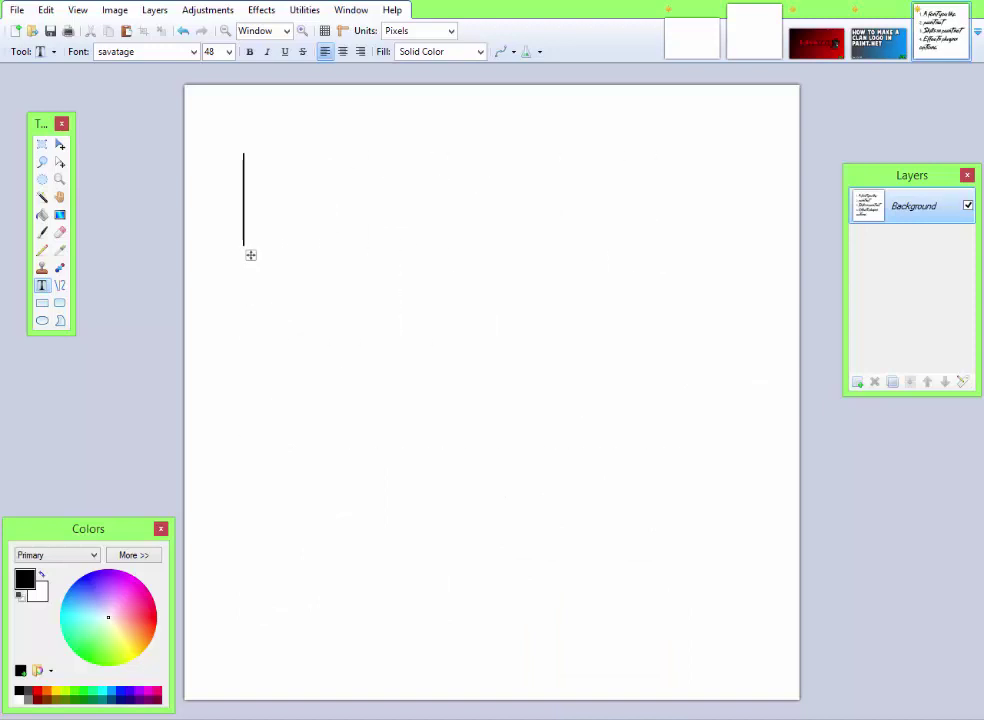
{"action": "type", "text": "GoTiT?"}
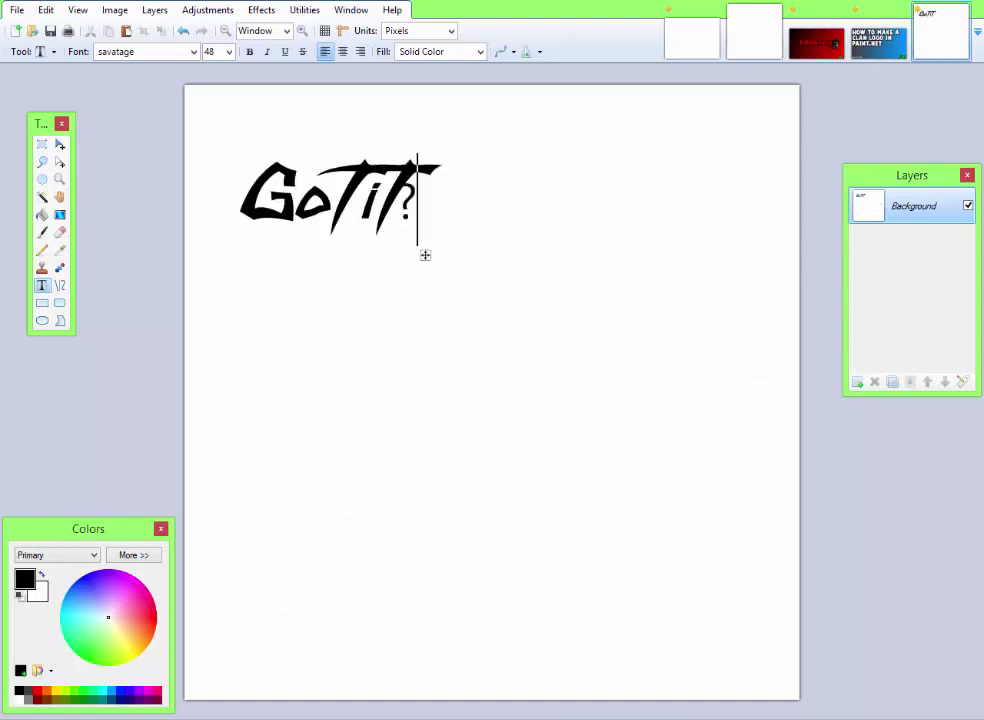
{"action": "key", "text": "BackSpace"}
{"action": "key", "text": "BackSpace"}
{"action": "key", "text": "BackSpace"}
{"action": "key", "text": "BackSpace"}
{"action": "key", "text": "BackSpace"}
{"action": "key", "text": "BackSpace"}
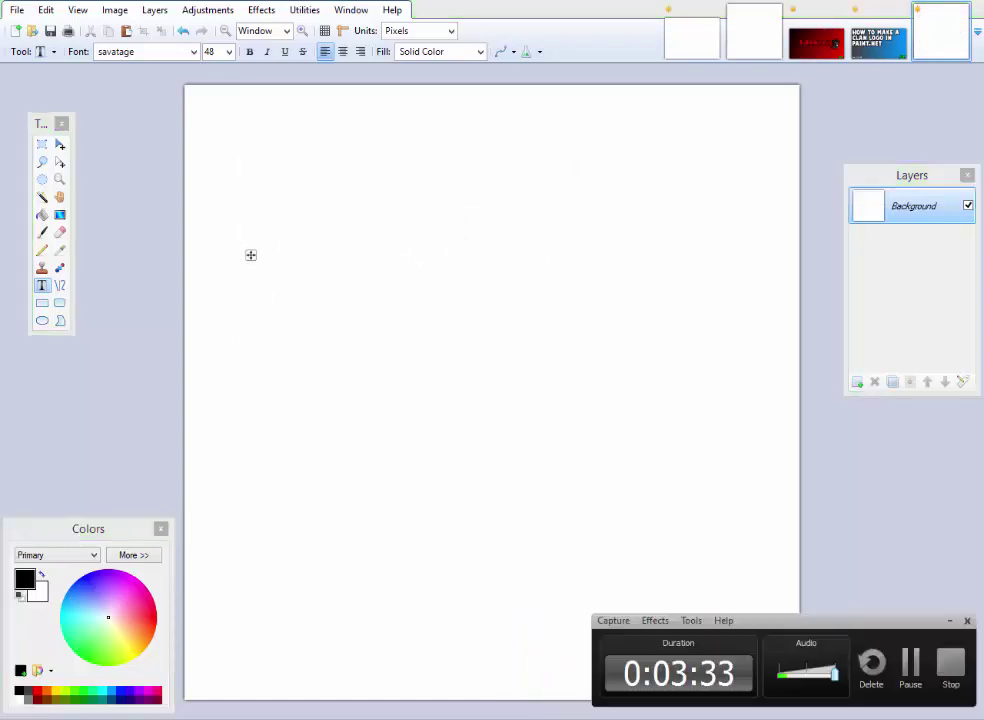
- Fill the Background with a blue-to-cyan gradient running from top-left to bottom-right
{"action": "left_click", "coordinate": [918, 657]}
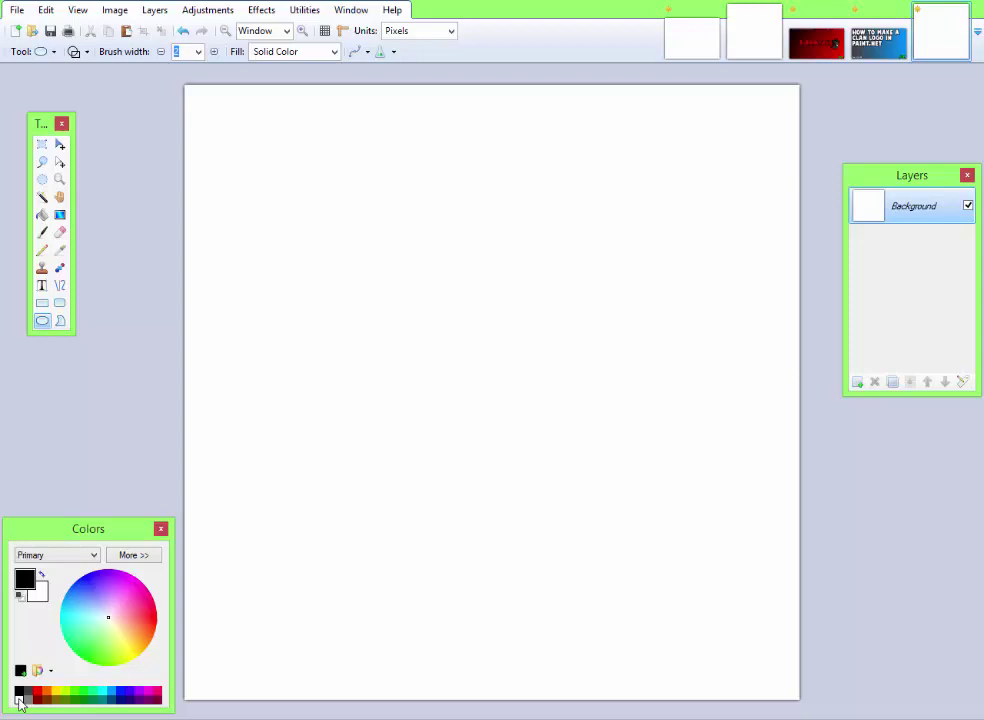
{"action": "left_click", "coordinate": [59, 214]}
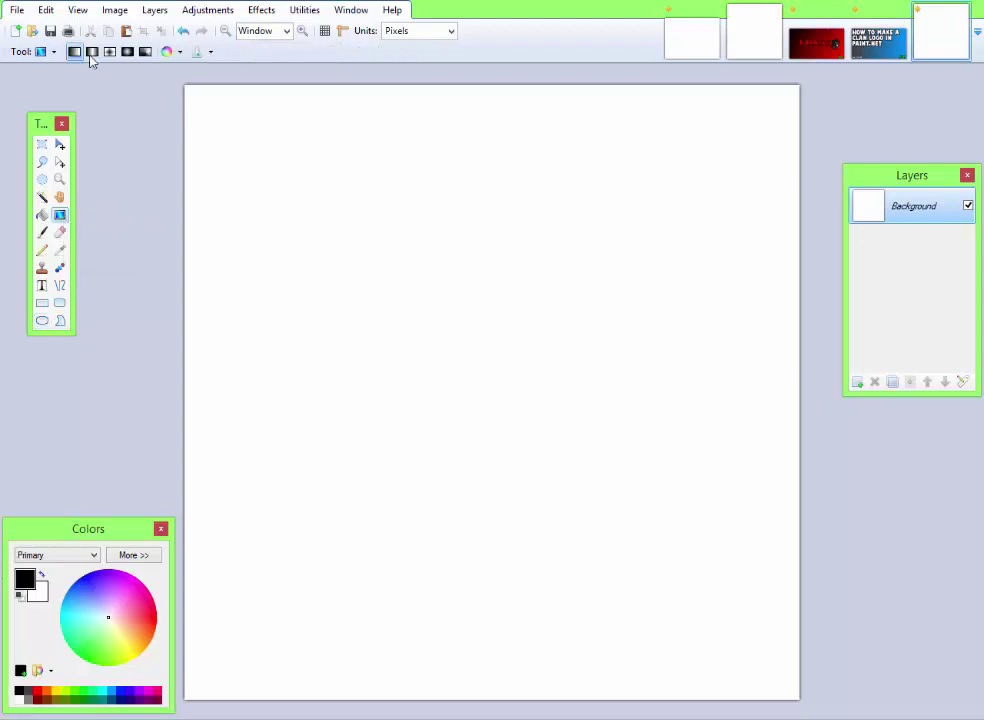
{"action": "left_click", "coordinate": [111, 692]}
{"action": "left_click", "coordinate": [37, 595]}
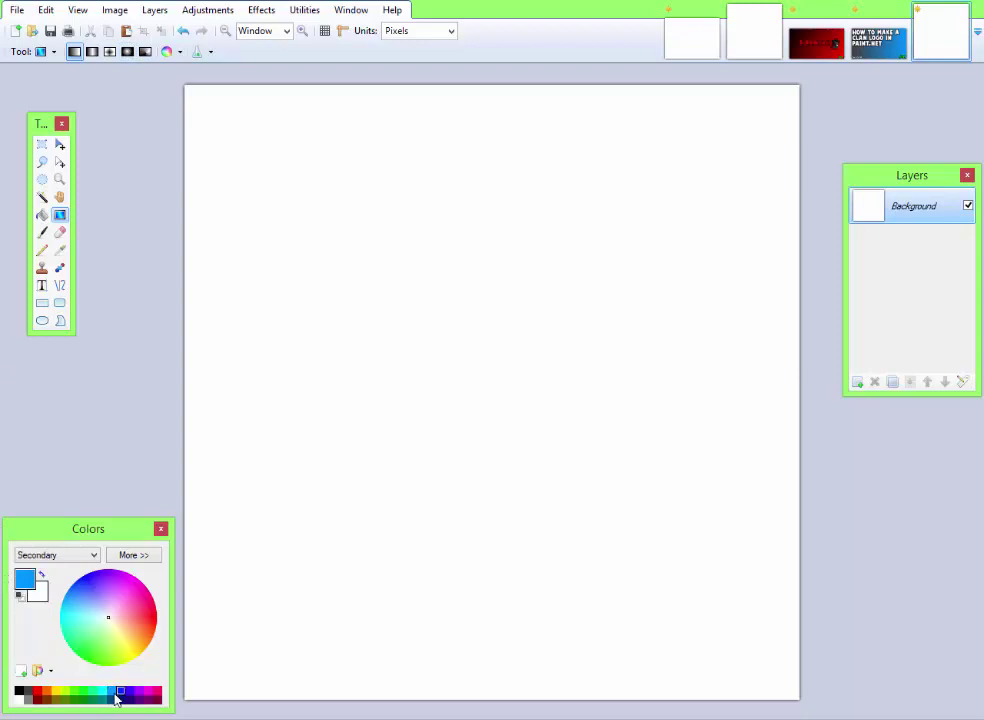
{"action": "left_click", "coordinate": [100, 691]}
{"action": "left_click_drag", "start_coordinate": [204, 99], "coordinate": [770, 713]}
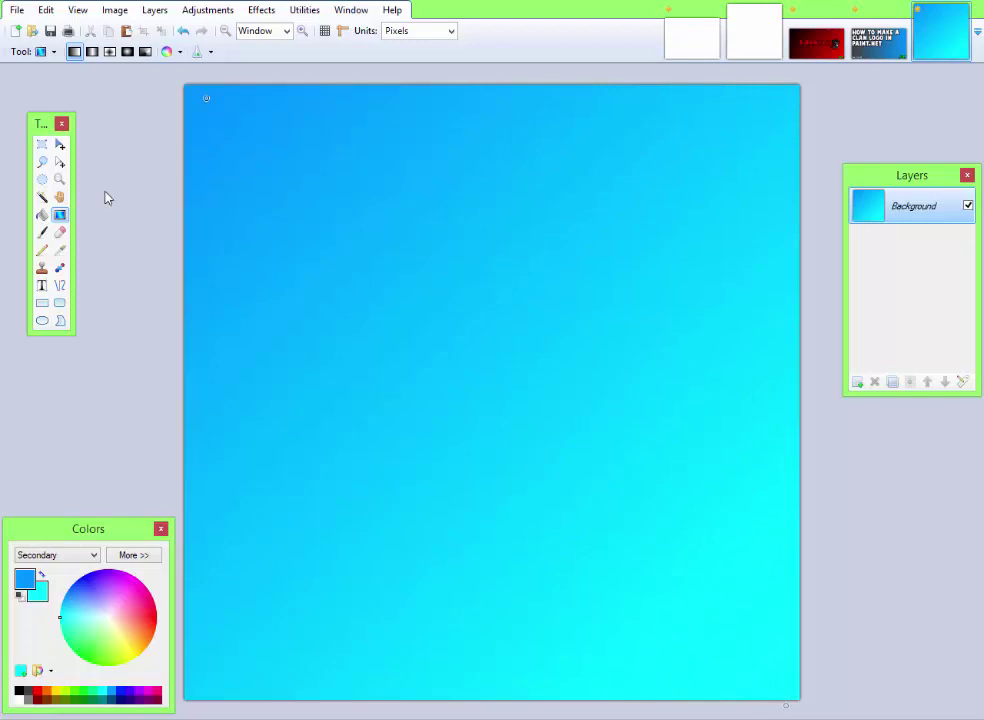
- Add a new layer, draw a trial black ellipse outline, and undo it
{"action": "left_click", "coordinate": [857, 382]}
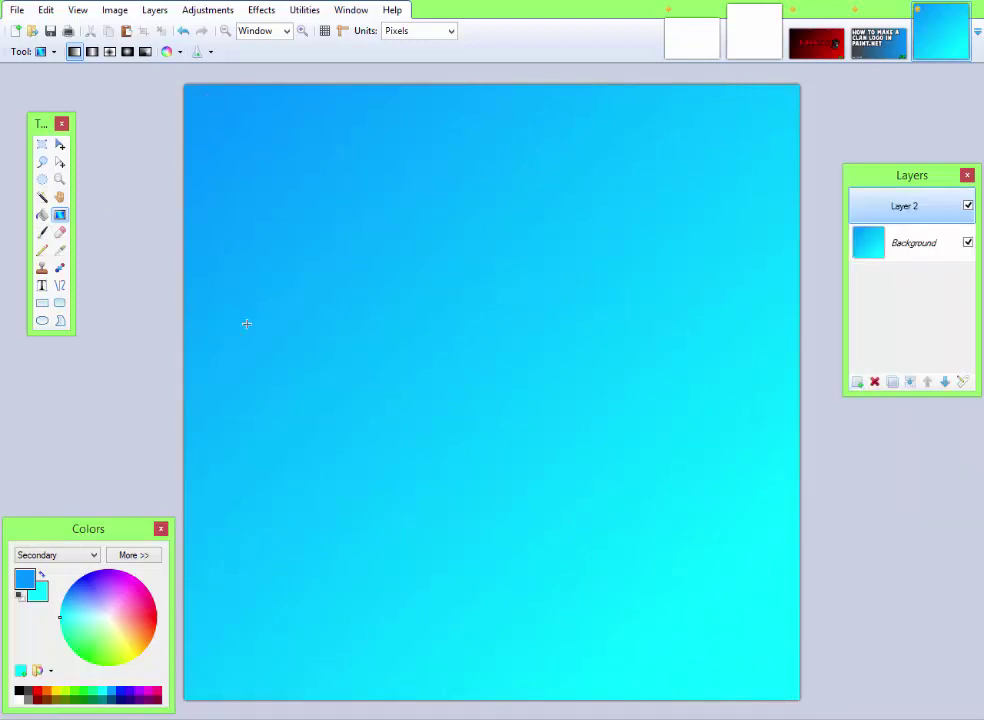
{"action": "left_click", "coordinate": [42, 320]}
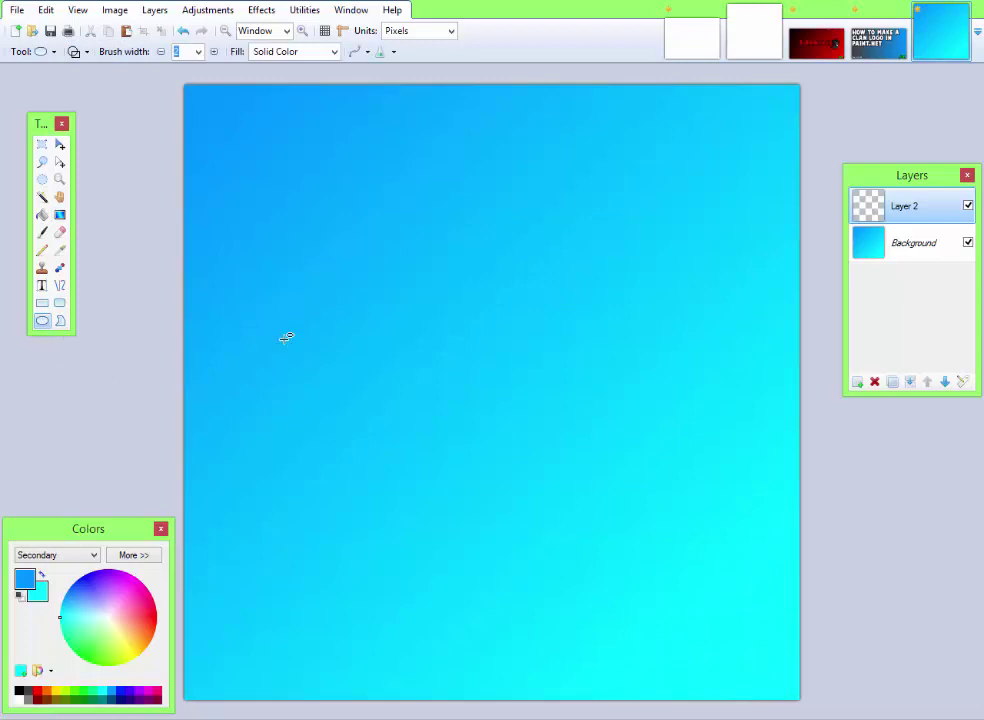
{"action": "left_click", "coordinate": [25, 580]}
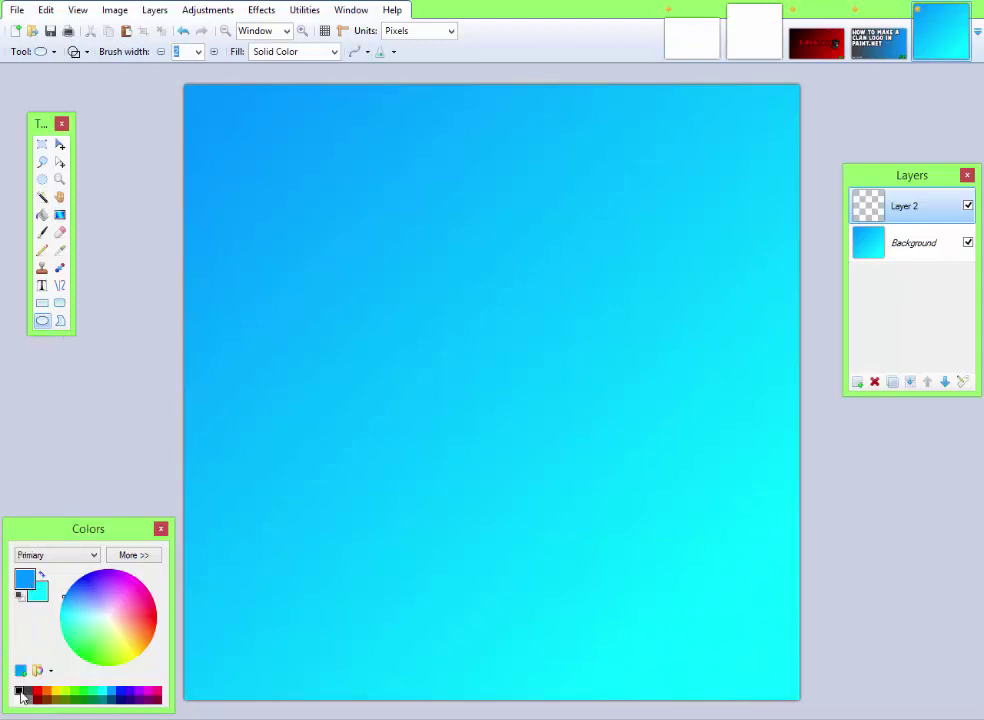
{"action": "left_click", "coordinate": [18, 691]}
{"action": "left_click_drag", "start_coordinate": [252, 210], "coordinate": [656, 610]}
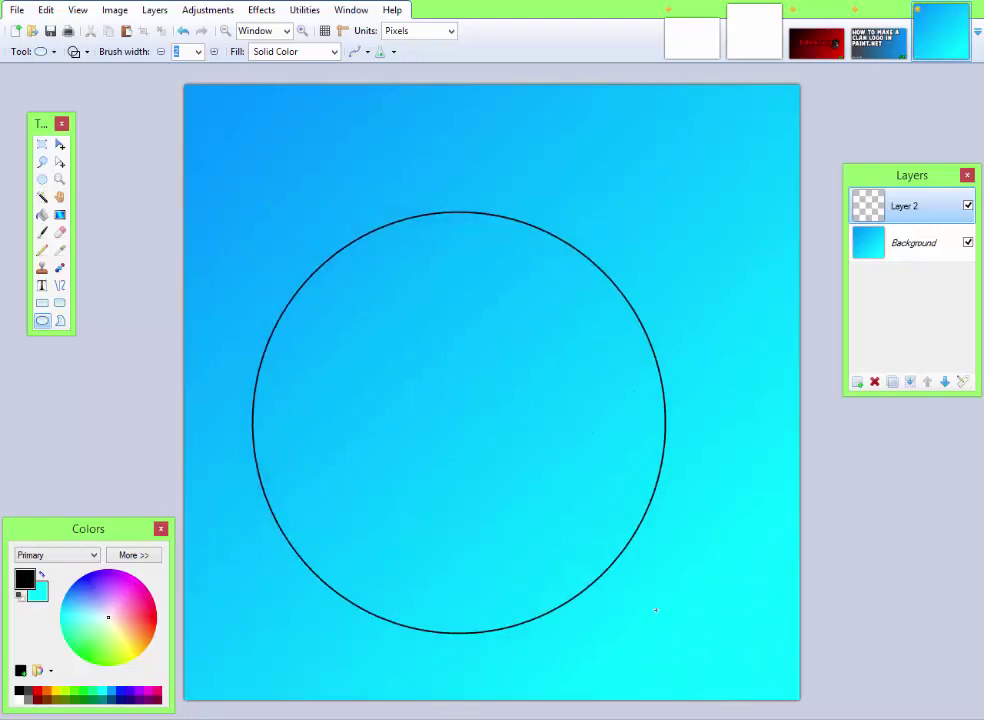
{"action": "key", "text": "ctrl+z"}
- Try a thick circle with outline width 15, then undo it
{"action": "left_click", "coordinate": [199, 51]}
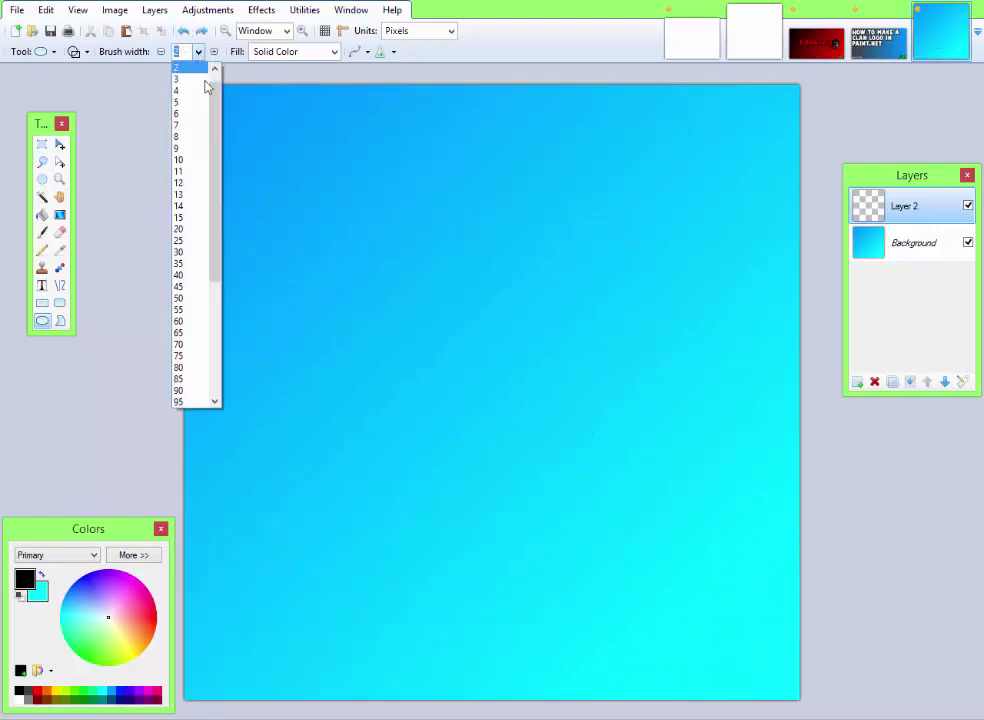
{"action": "left_click", "coordinate": [196, 218]}
{"action": "left_click_drag", "start_coordinate": [318, 242], "coordinate": [684, 598]}
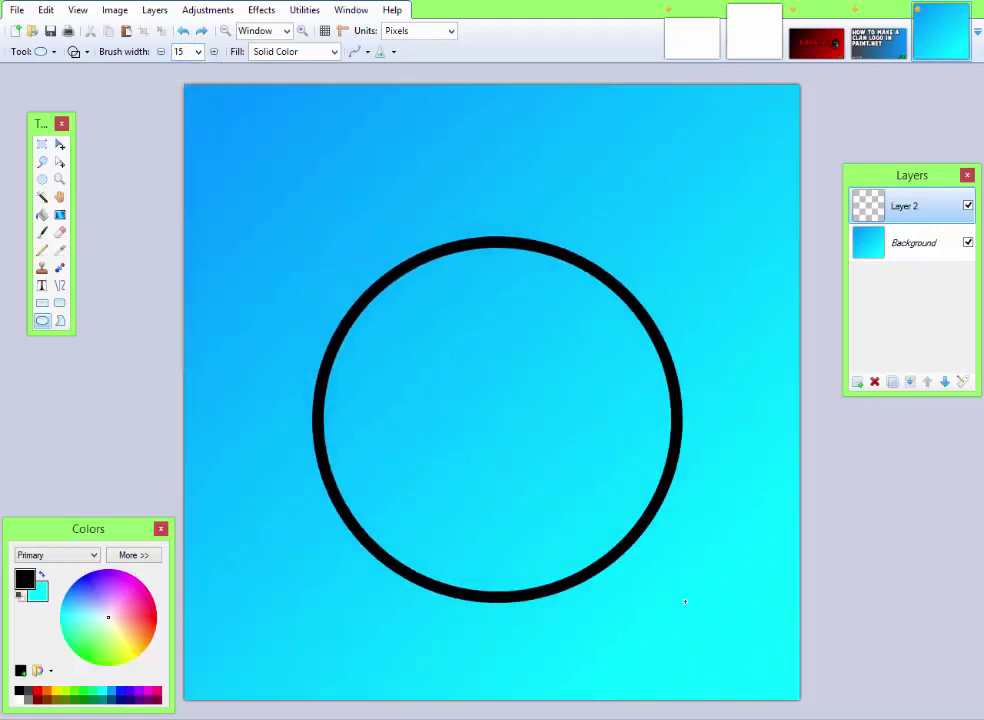
{"action": "left_click", "coordinate": [183, 30]}
- With outline width 5, draw a large thin black circle across the canvas centre
{"action": "left_click", "coordinate": [199, 52]}
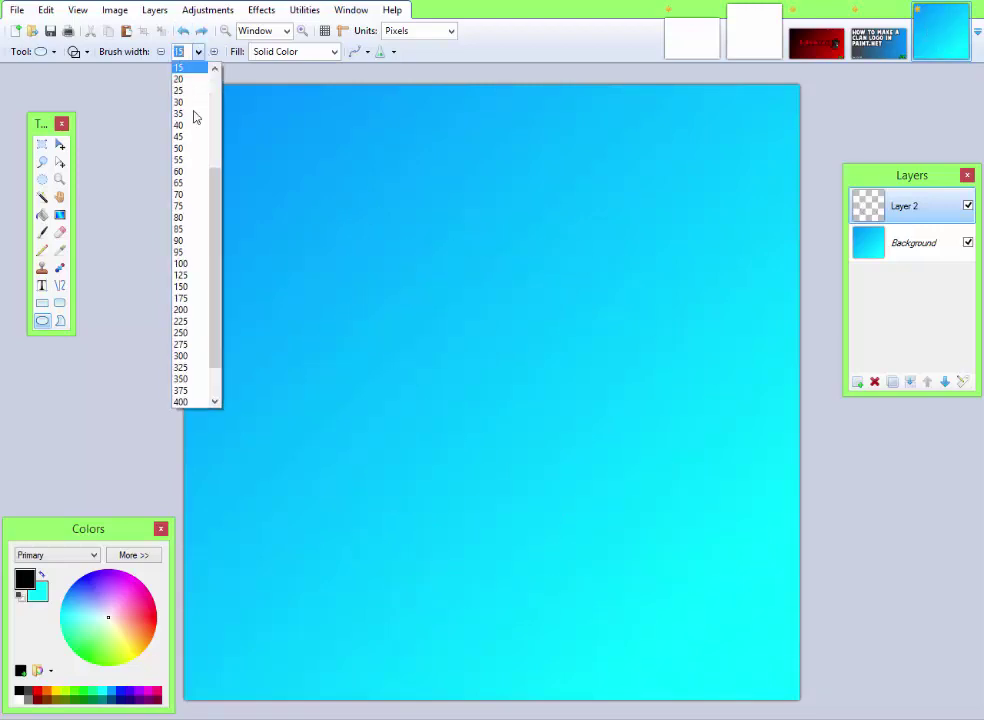
{"action": "scroll", "coordinate": [193, 130], "scroll_direction": "up", "scroll_amount": 4}
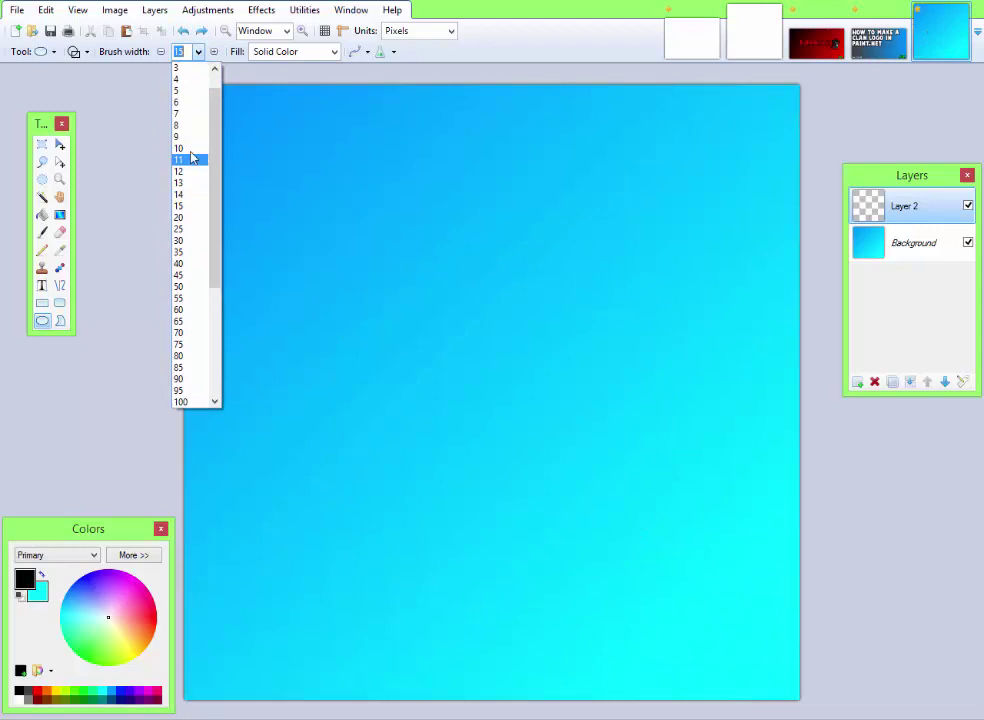
{"action": "left_click", "coordinate": [180, 90]}
{"action": "left_click_drag", "start_coordinate": [192, 98], "coordinate": [326, 232]}
{"action": "left_click_drag", "start_coordinate": [370, 268], "coordinate": [525, 432]}
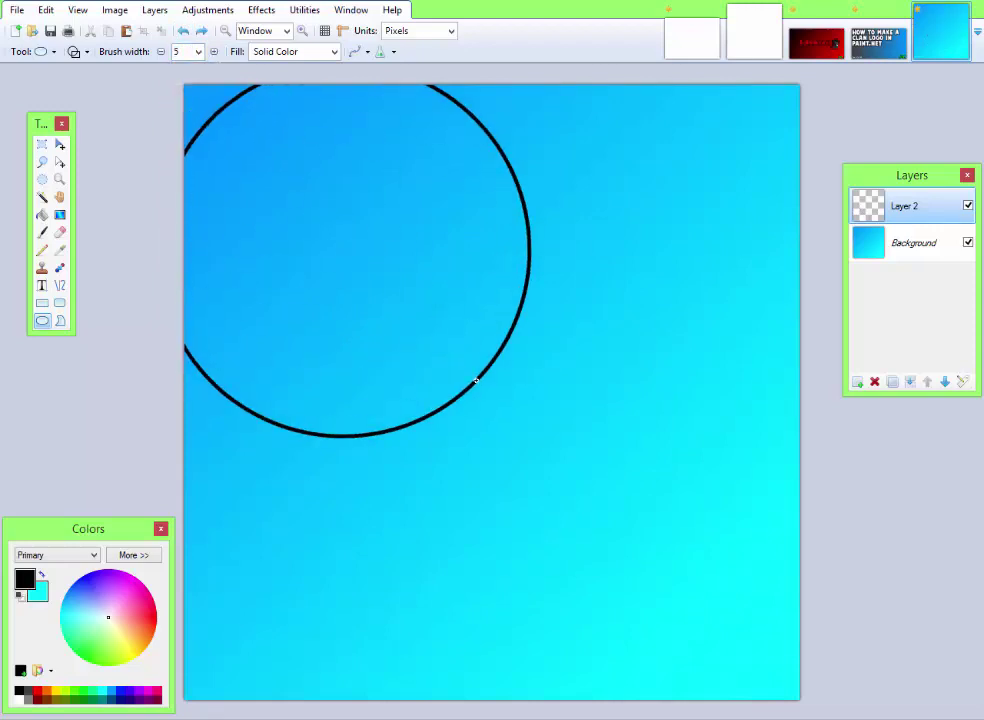
{"action": "left_click", "coordinate": [183, 30]}
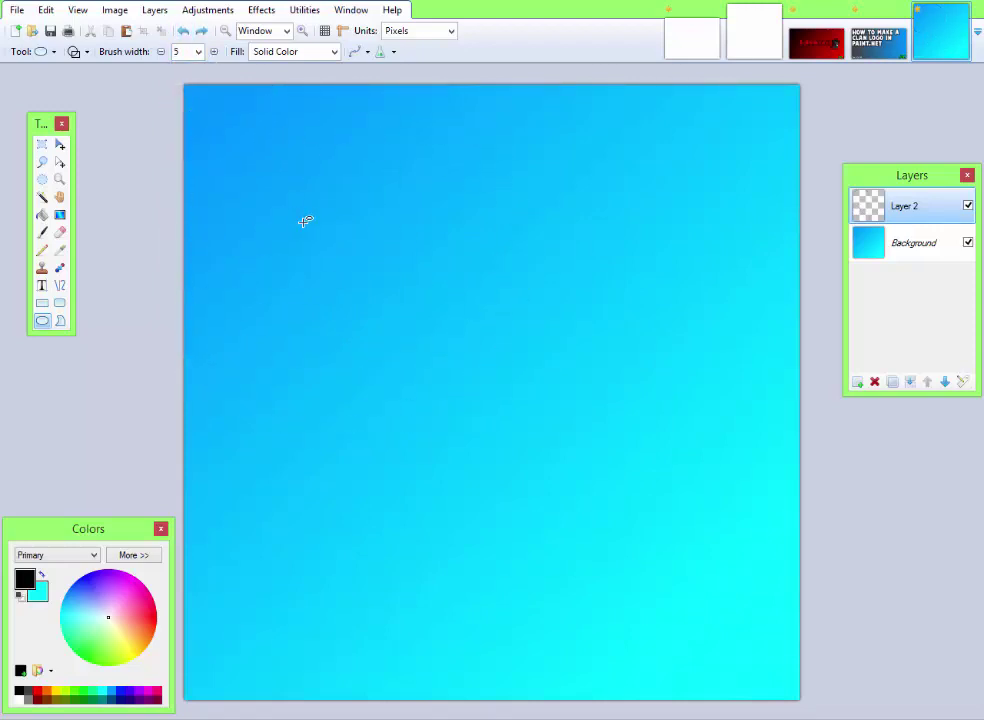
{"action": "left_click_drag", "start_coordinate": [303, 204], "coordinate": [567, 452]}
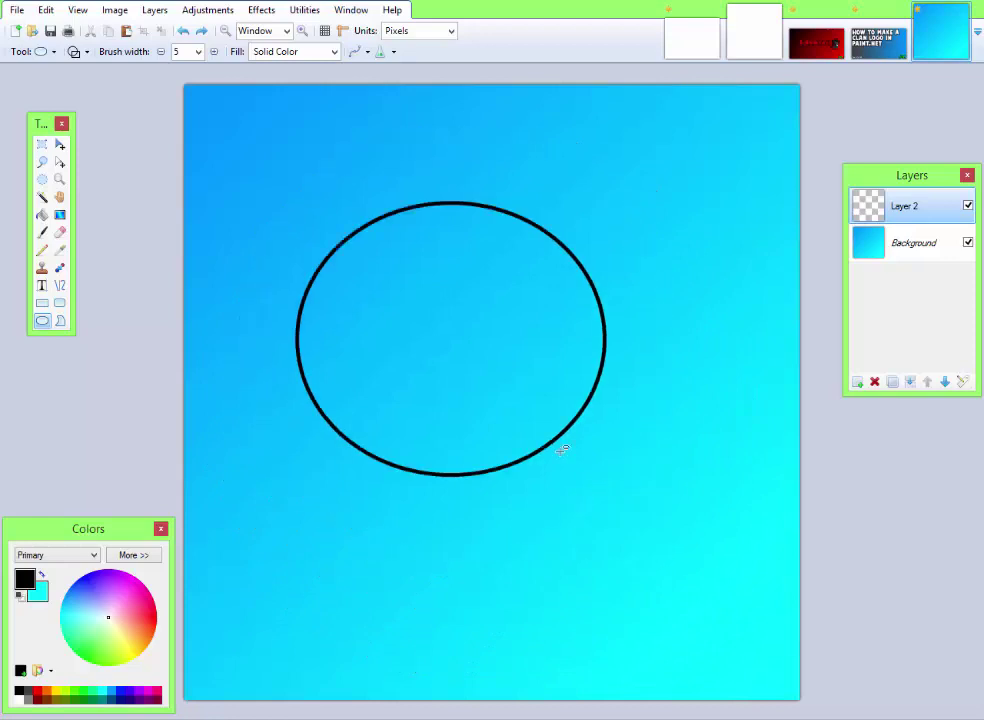
{"action": "left_click", "coordinate": [183, 30]}
{"action": "left_click_drag", "start_coordinate": [314, 235], "coordinate": [676, 563]}
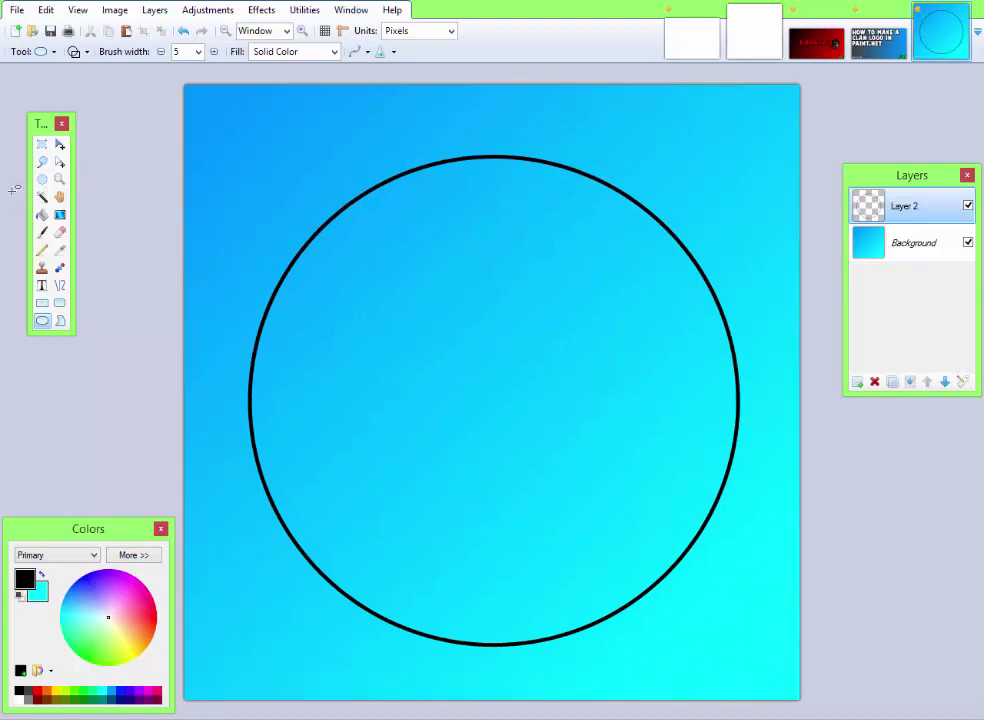
- Nudge the circle up-left, centre it horizontally with Object Align, and deselect
{"action": "left_click", "coordinate": [61, 144]}
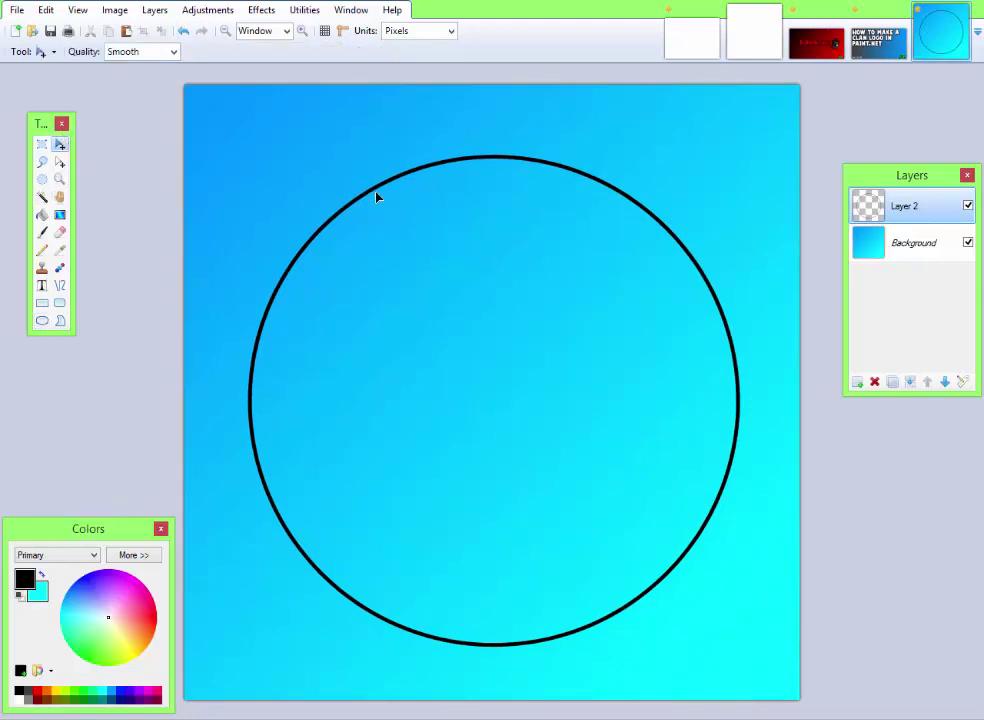
{"action": "left_click_drag", "start_coordinate": [467, 367], "coordinate": [450, 351]}
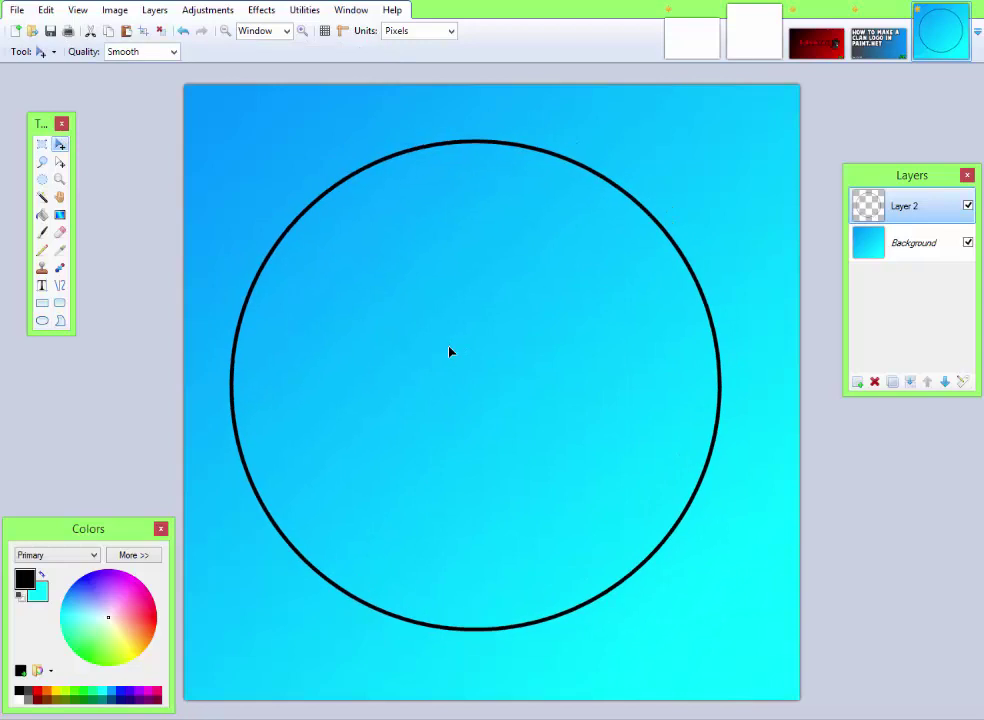
{"action": "left_click", "coordinate": [263, 14]}
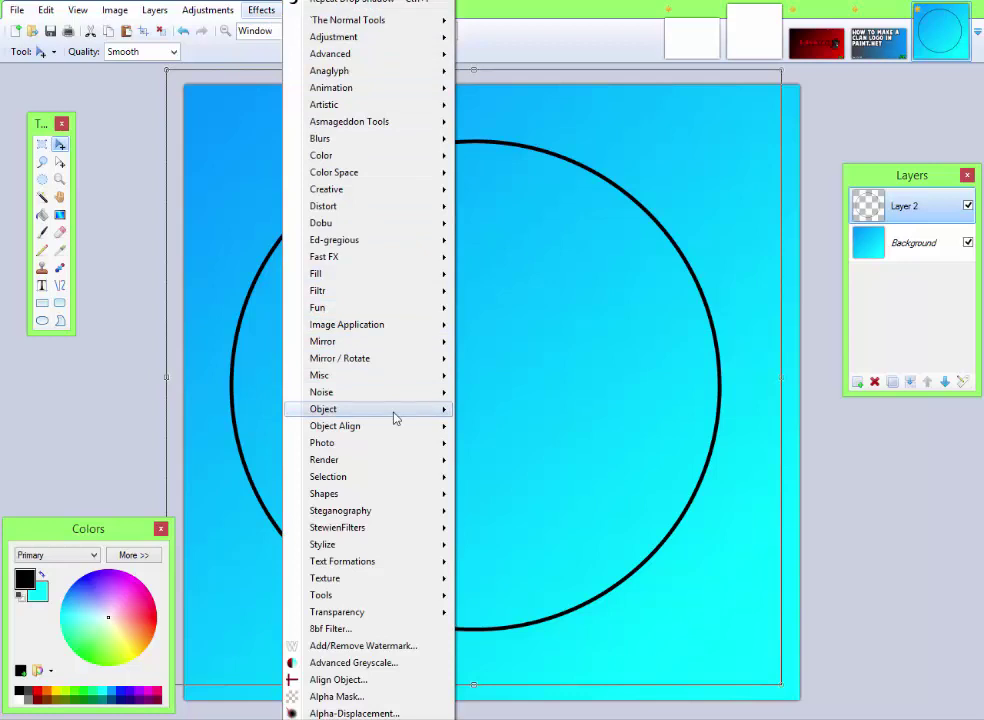
{"action": "mouse_move", "coordinate": [392, 427]}
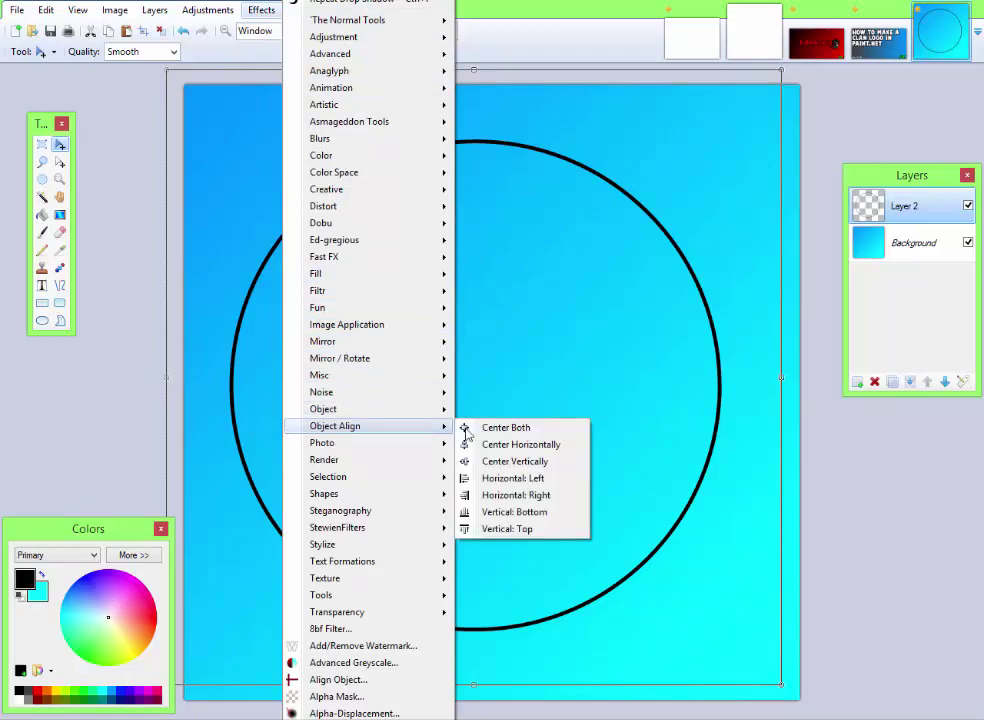
{"action": "left_click", "coordinate": [531, 449]}
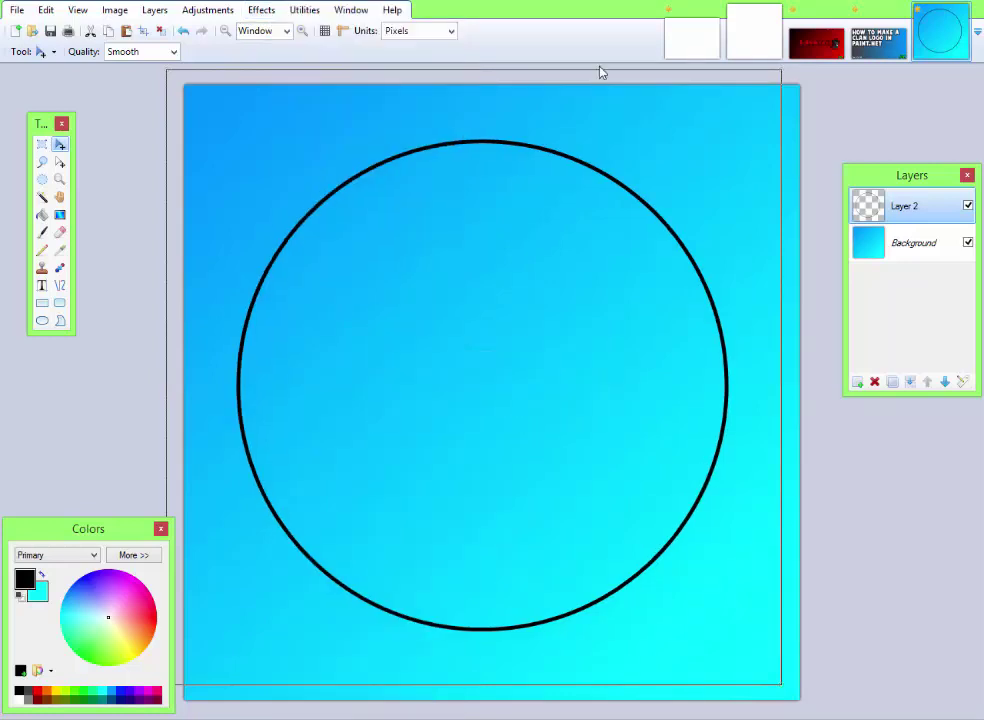
{"action": "left_click", "coordinate": [160, 33]}
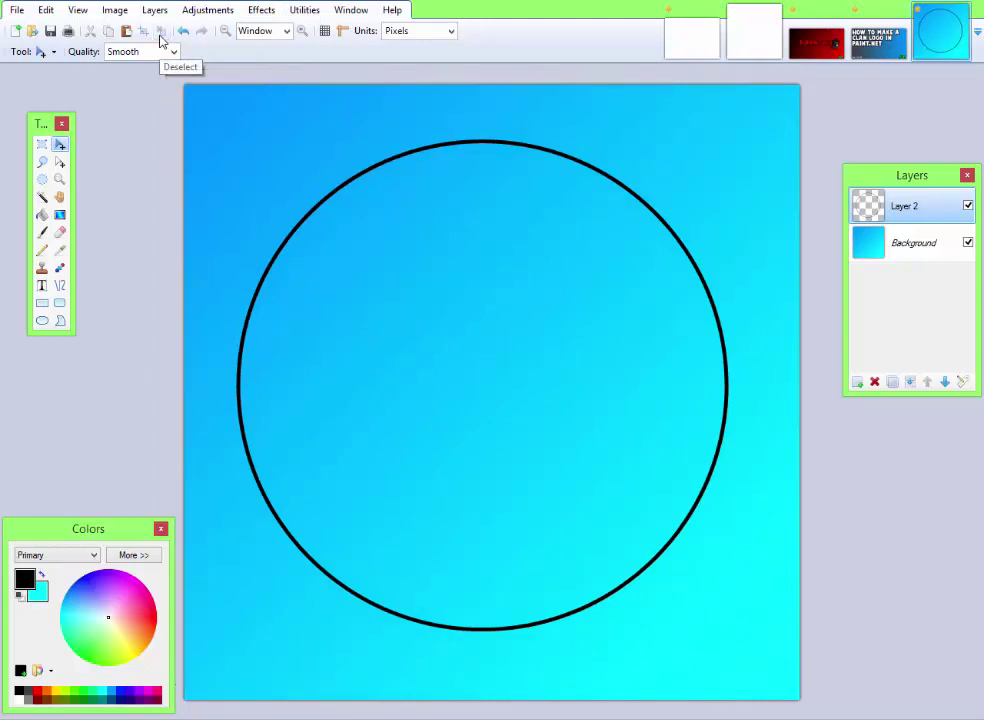
- Magic-wand select the black ring and set the primary colour to dark brown 722D00
{"action": "left_click", "coordinate": [43, 198]}
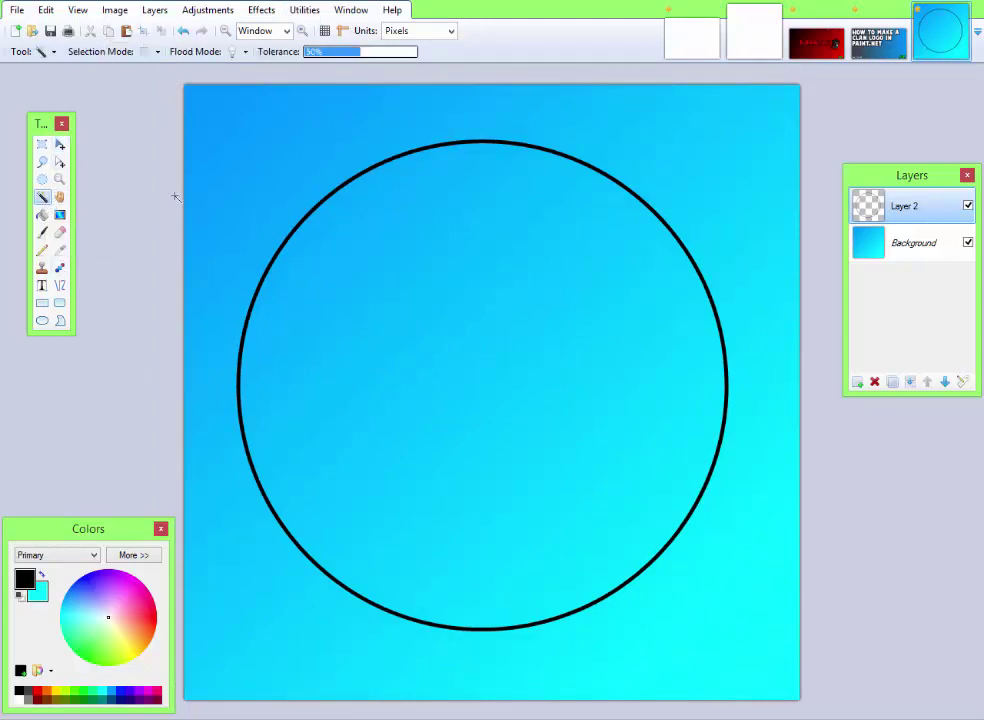
{"action": "left_click", "coordinate": [270, 263]}
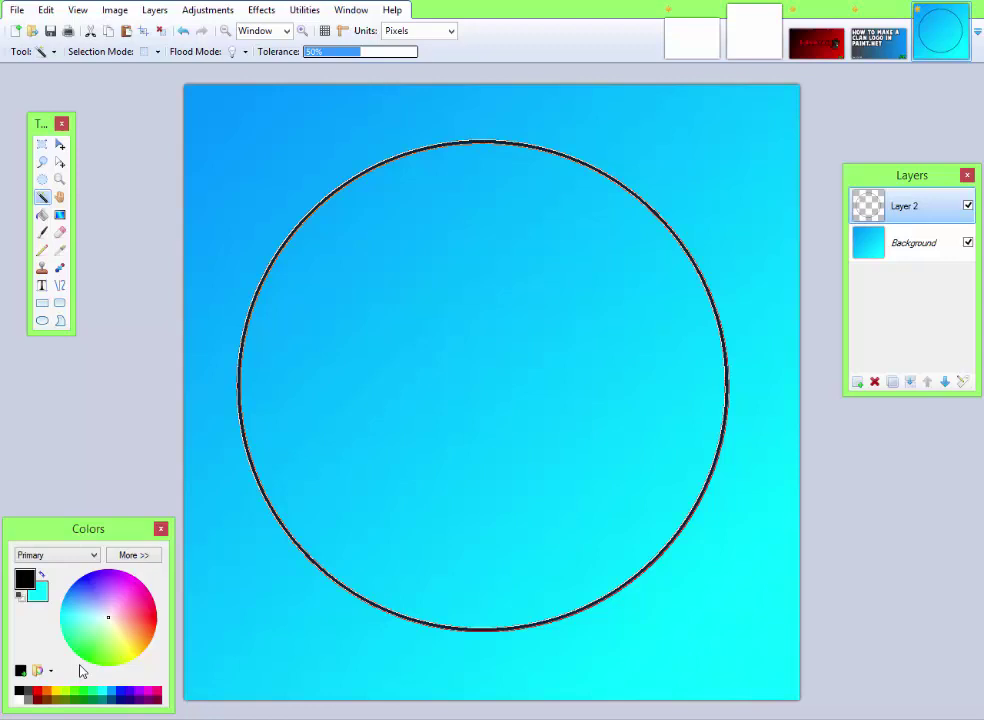
{"action": "left_click", "coordinate": [40, 703]}
{"action": "left_click", "coordinate": [131, 556]}
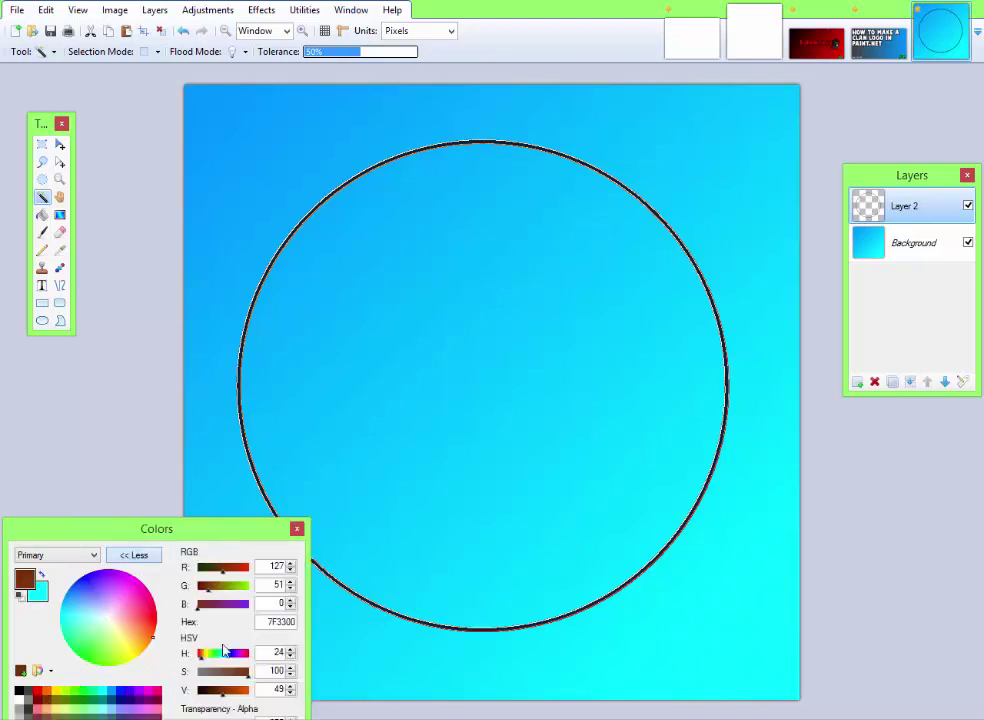
{"action": "mouse_move", "coordinate": [247, 678]}
{"action": "left_mouse_down"}
{"action": "mouse_move", "coordinate": [234, 680]}
{"action": "mouse_move", "coordinate": [252, 683]}
{"action": "mouse_move", "coordinate": [240, 690]}
{"action": "mouse_move", "coordinate": [249, 673]}
{"action": "left_mouse_up"}
{"action": "mouse_move", "coordinate": [223, 695]}
{"action": "left_mouse_down"}
{"action": "mouse_move", "coordinate": [240, 694]}
{"action": "mouse_move", "coordinate": [220, 698]}
{"action": "left_mouse_up"}
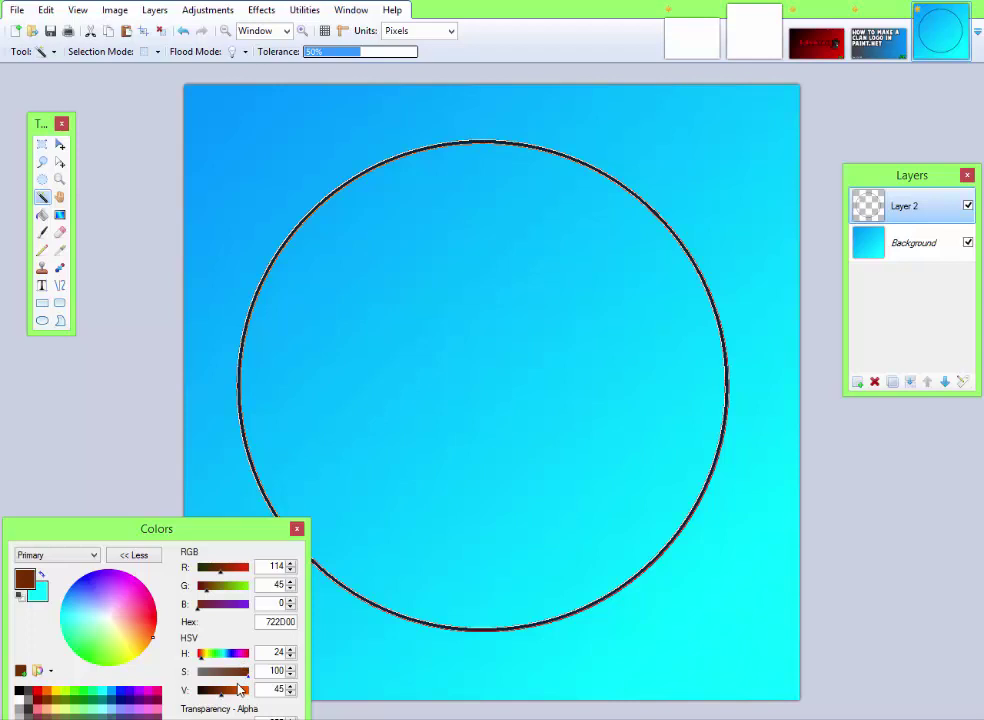
{"action": "left_click", "coordinate": [152, 560]}
- Set the secondary colour to dark gold C1A100 and reselect the ring
{"action": "left_click", "coordinate": [38, 592]}
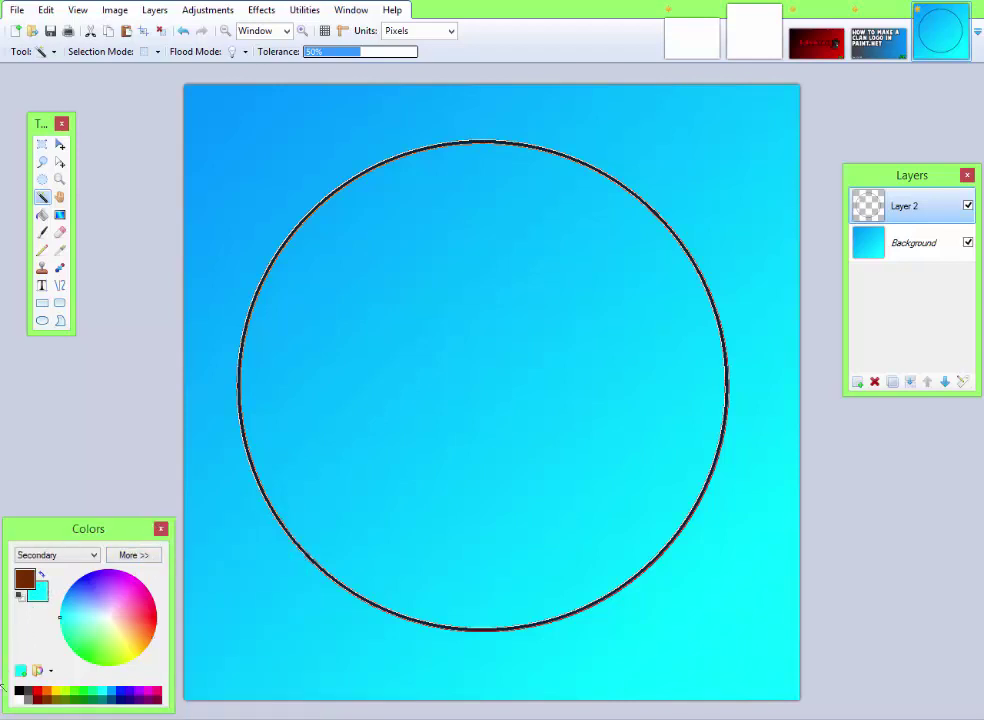
{"action": "right_click", "coordinate": [55, 689]}
{"action": "left_click", "coordinate": [133, 555]}
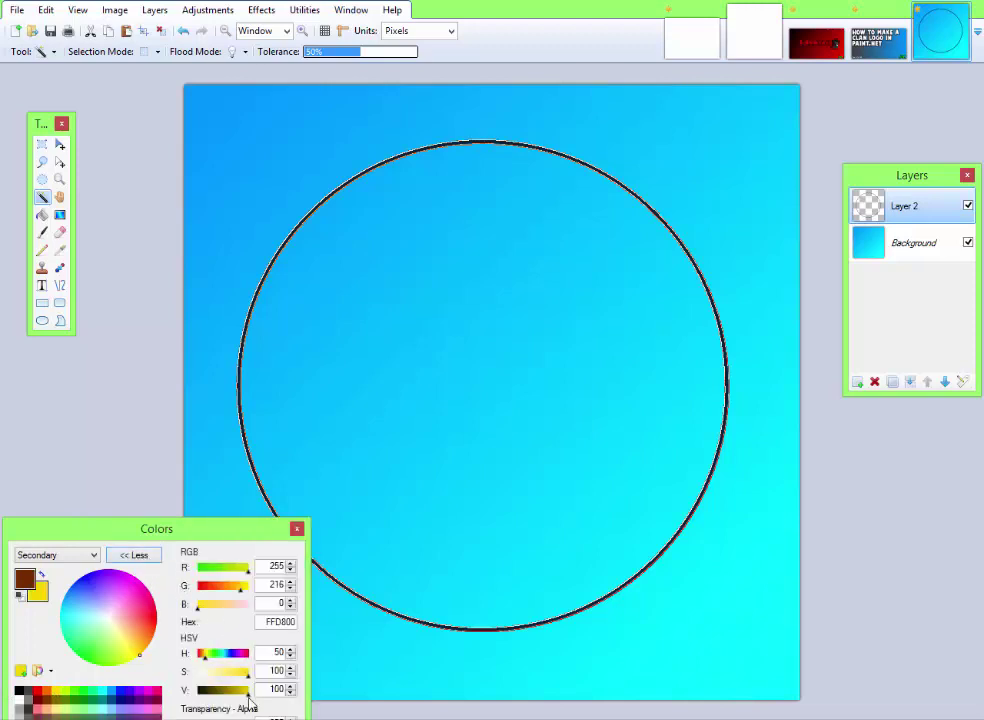
{"action": "left_click_drag", "start_coordinate": [240, 695], "coordinate": [238, 697]}
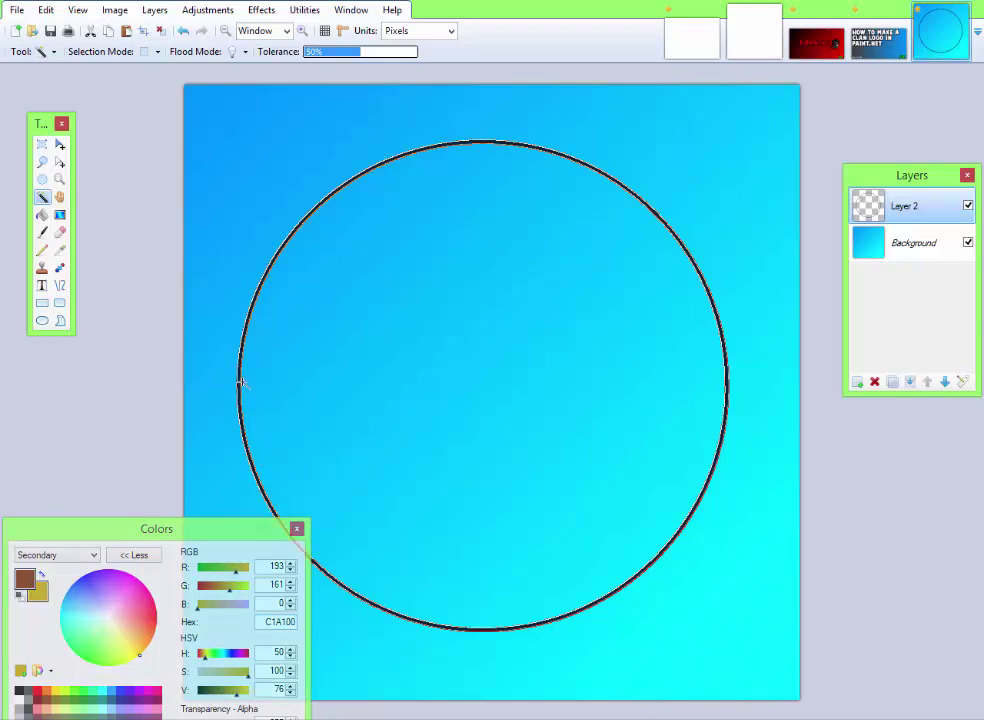
{"action": "left_click", "coordinate": [386, 348]}
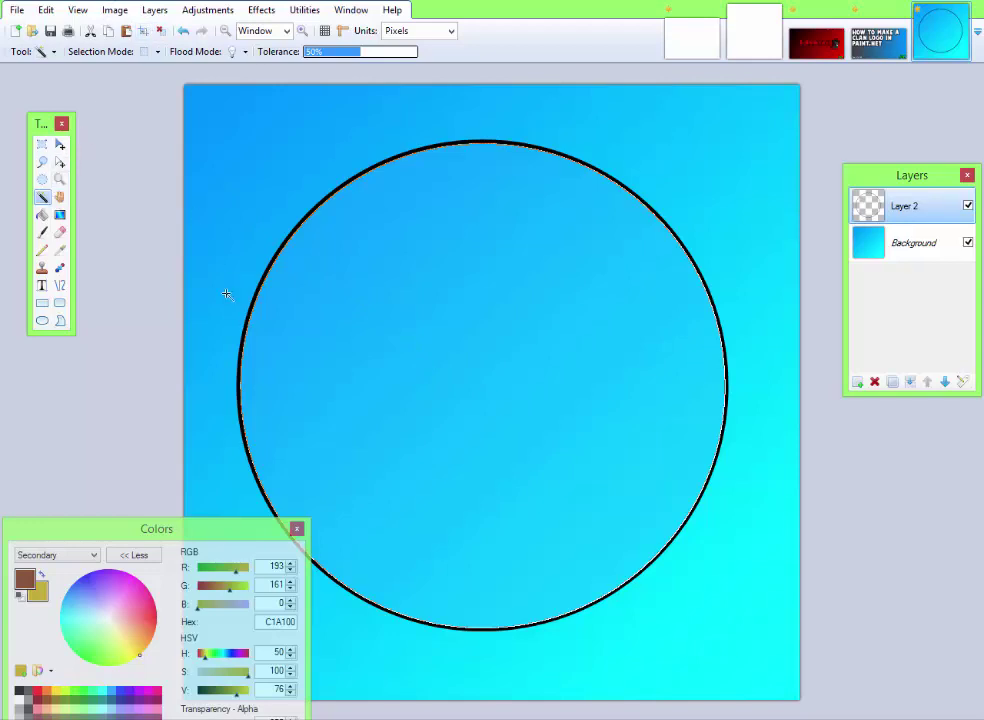
{"action": "left_click", "coordinate": [242, 341]}
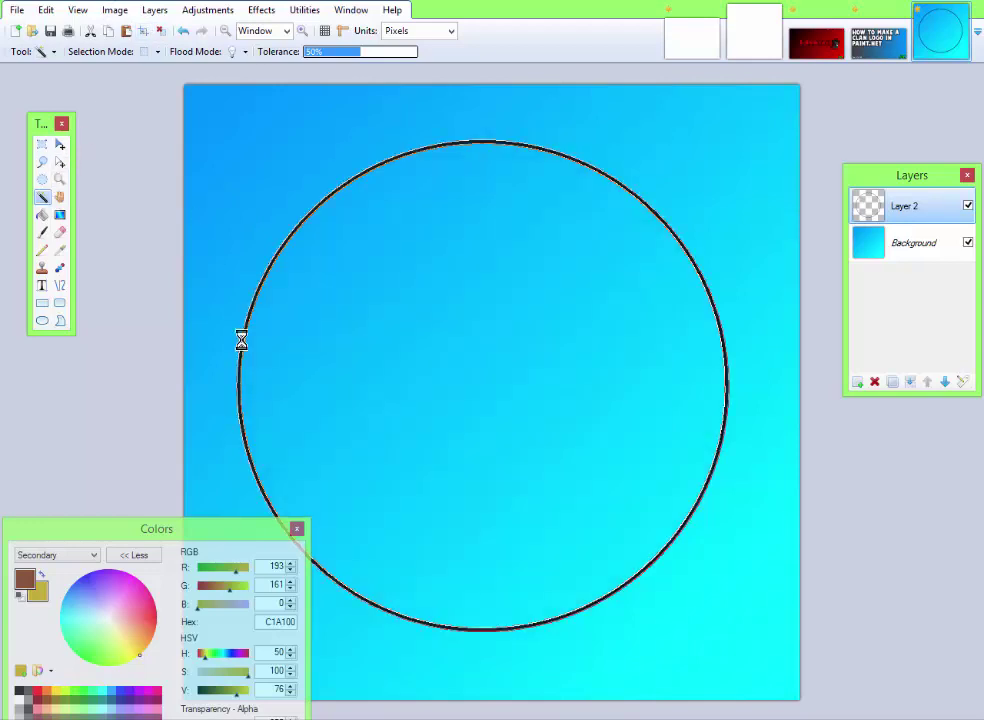
- Fill the selected ring with a top-to-bottom brown-to-gold gradient, then deselect
{"action": "left_click", "coordinate": [59, 214]}
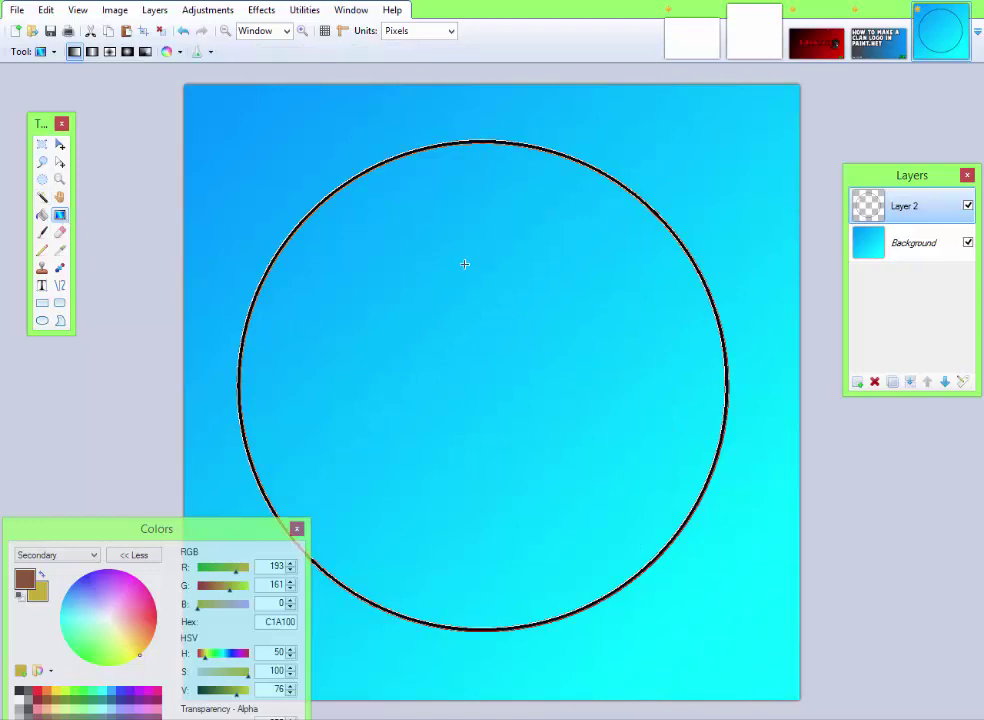
{"action": "left_click_drag", "start_coordinate": [449, 264], "coordinate": [464, 568]}
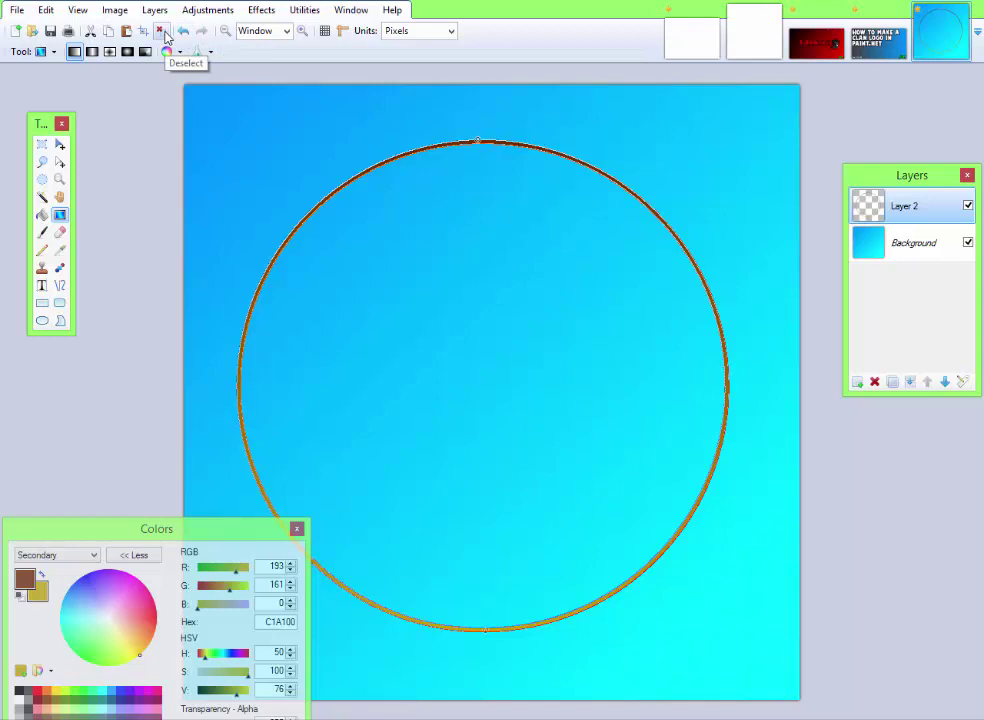
{"action": "left_click", "coordinate": [162, 31]}
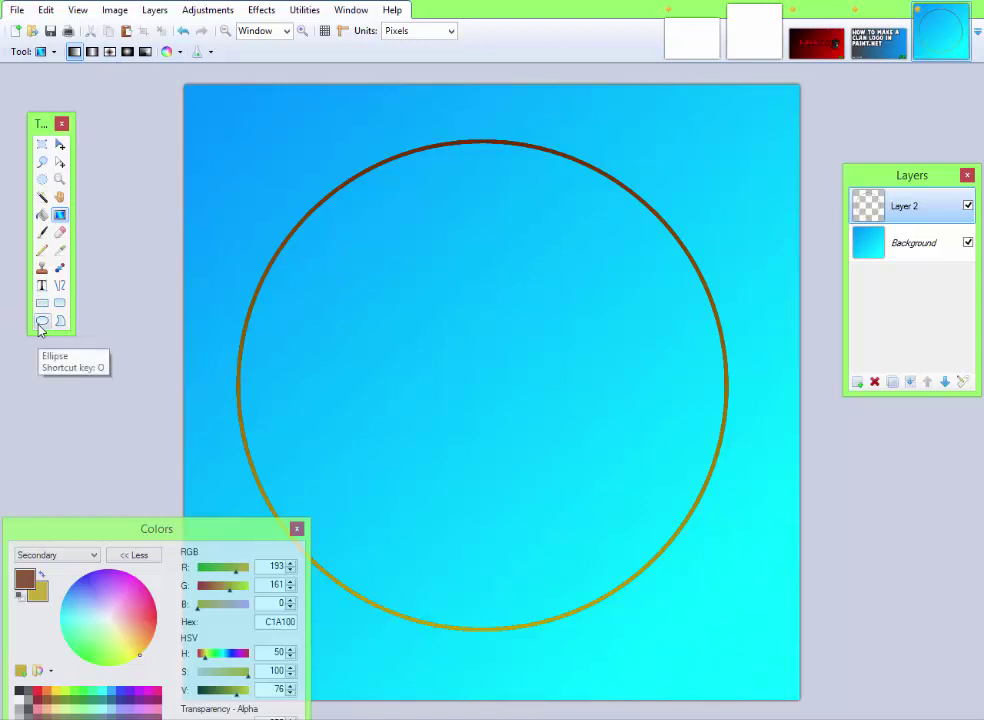
{"action": "left_click", "coordinate": [41, 322]}
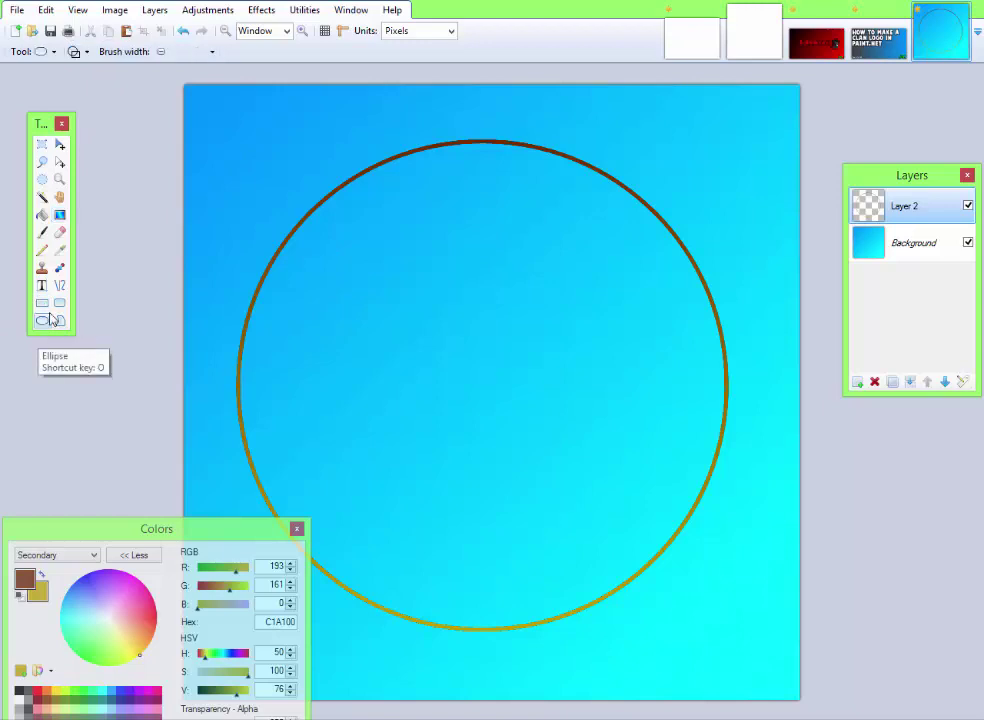
{"action": "left_click_drag", "start_coordinate": [298, 183], "coordinate": [663, 578]}
{"action": "left_click", "coordinate": [60, 145]}
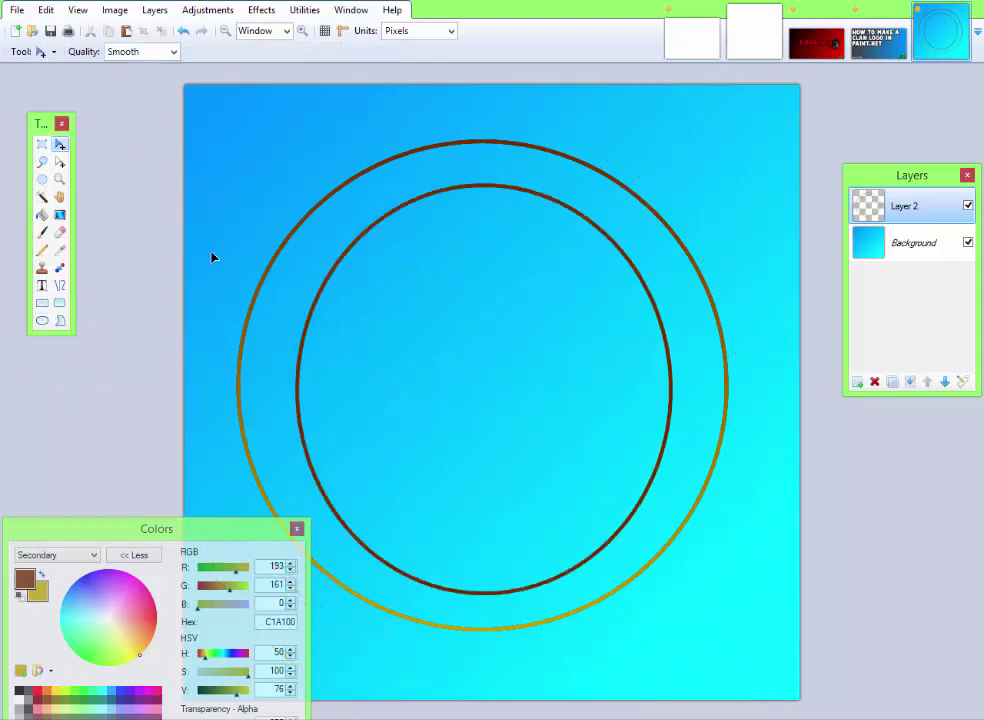
{"action": "left_click_drag", "start_coordinate": [259, 288], "coordinate": [231, 274]}
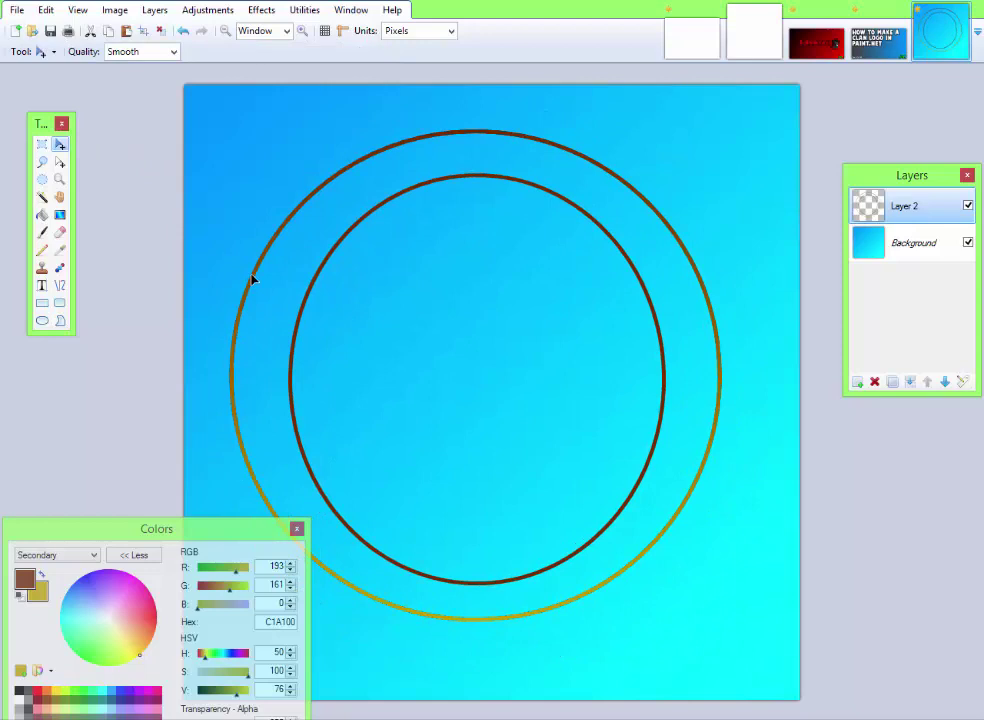
{"action": "left_click", "coordinate": [183, 31]}
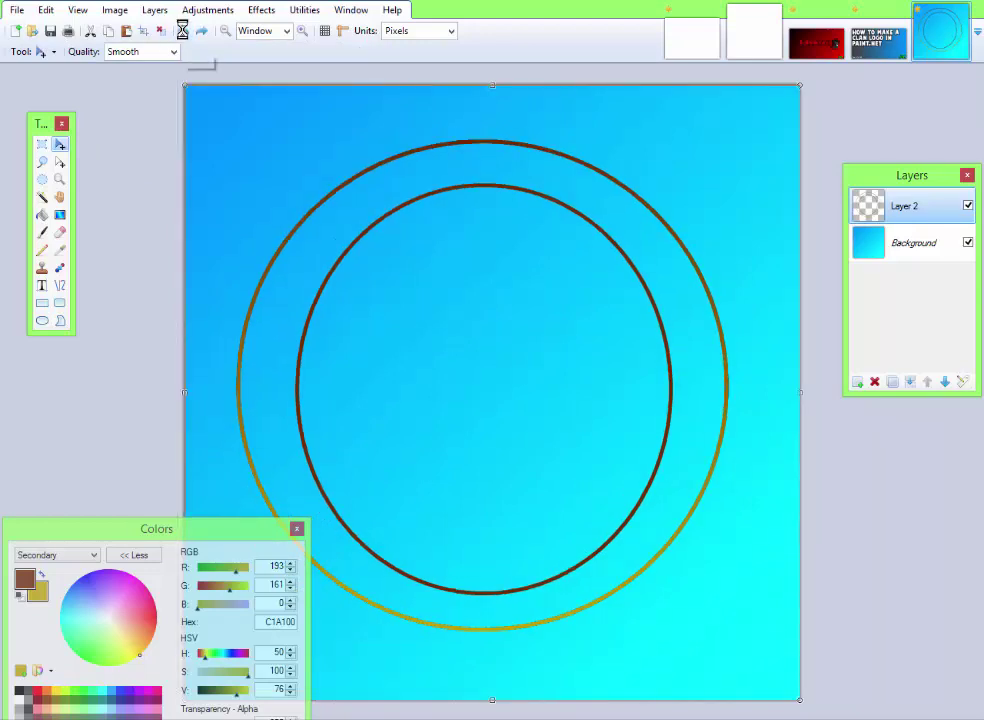
{"action": "left_click", "coordinate": [183, 31]}
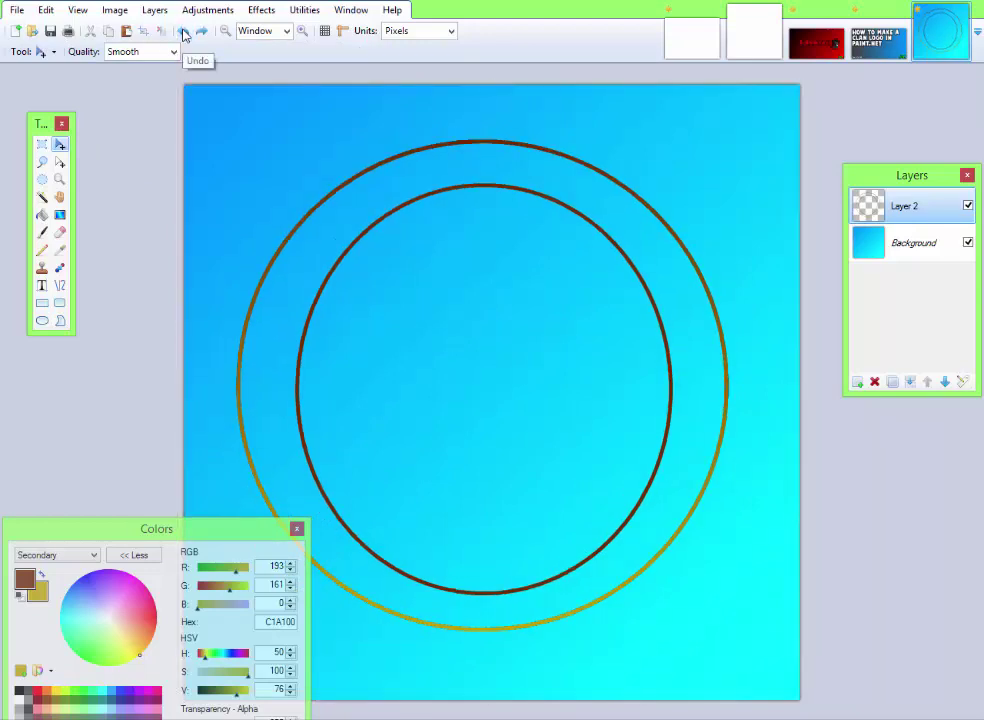
{"action": "left_click", "coordinate": [184, 31]}
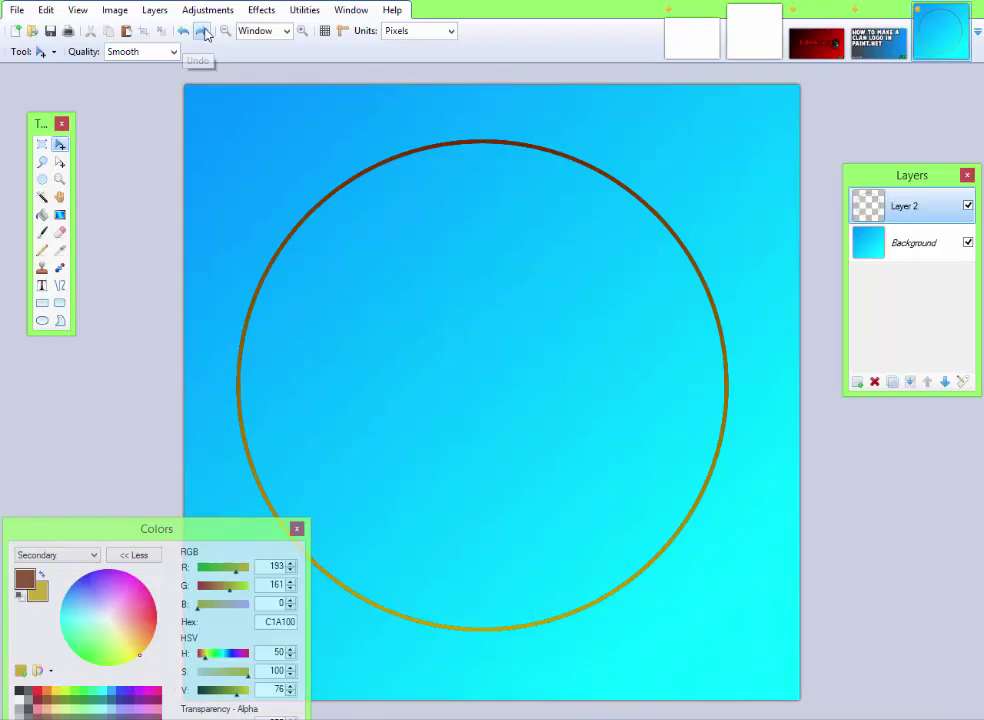
{"action": "left_click", "coordinate": [200, 32]}
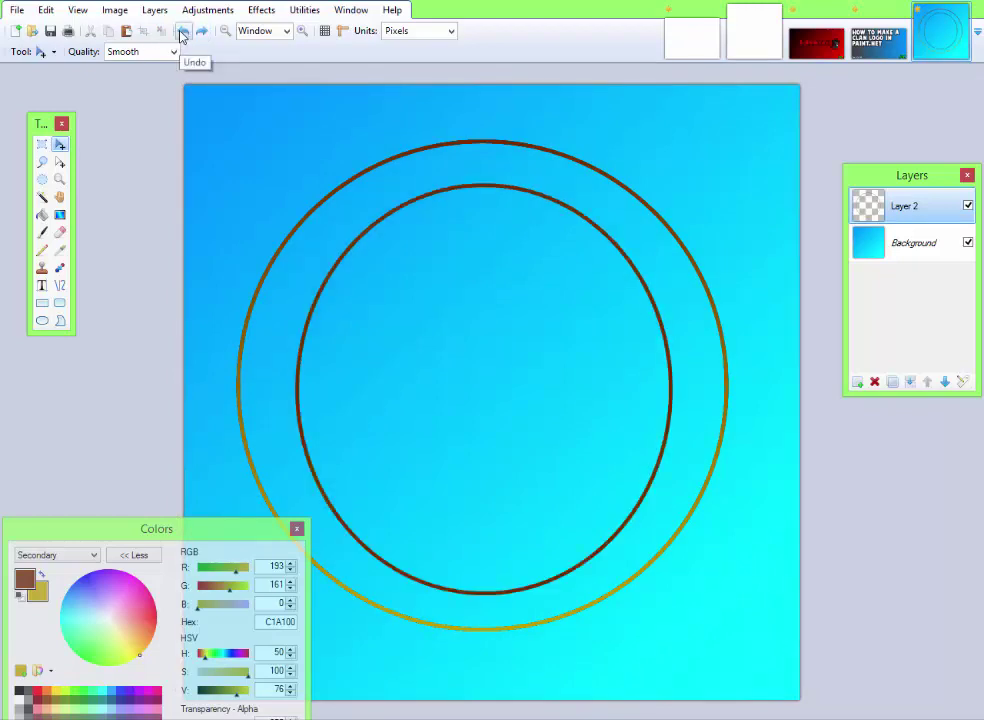
{"action": "left_click", "coordinate": [183, 32]}
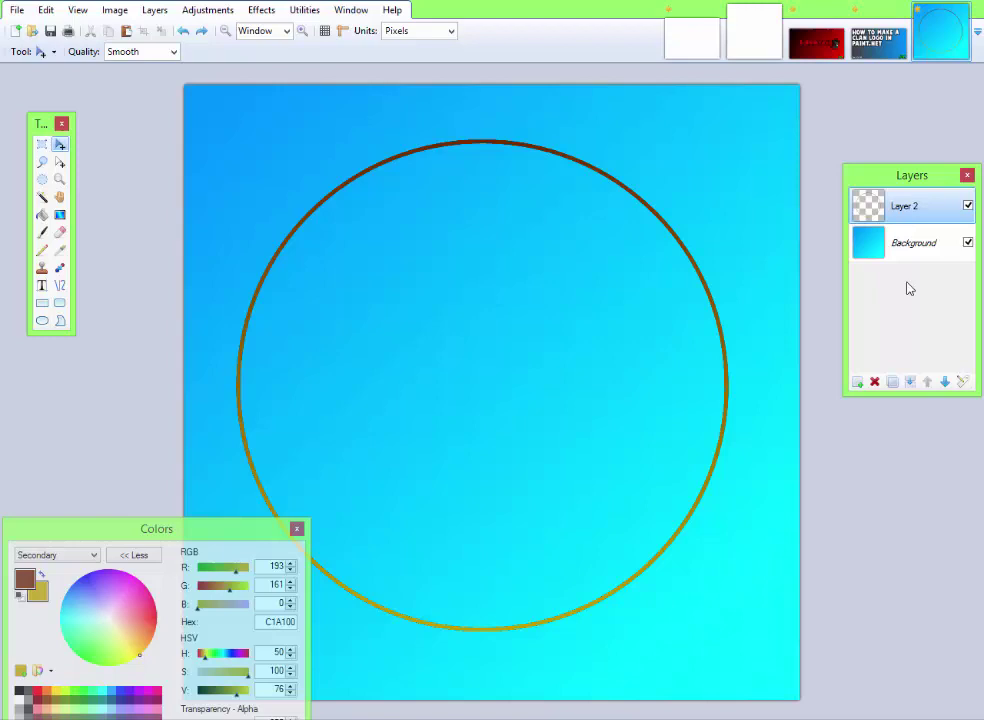
- On a new layer, type KOMITES at font size 288 inside the ring
{"action": "left_click", "coordinate": [857, 382]}
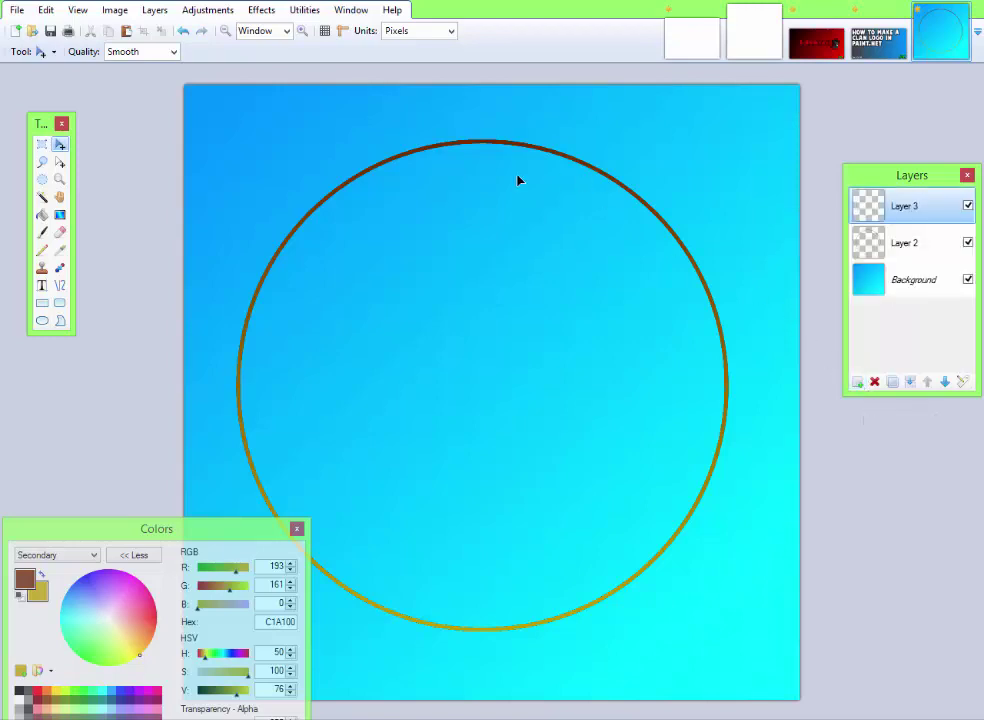
{"action": "left_click", "coordinate": [42, 285]}
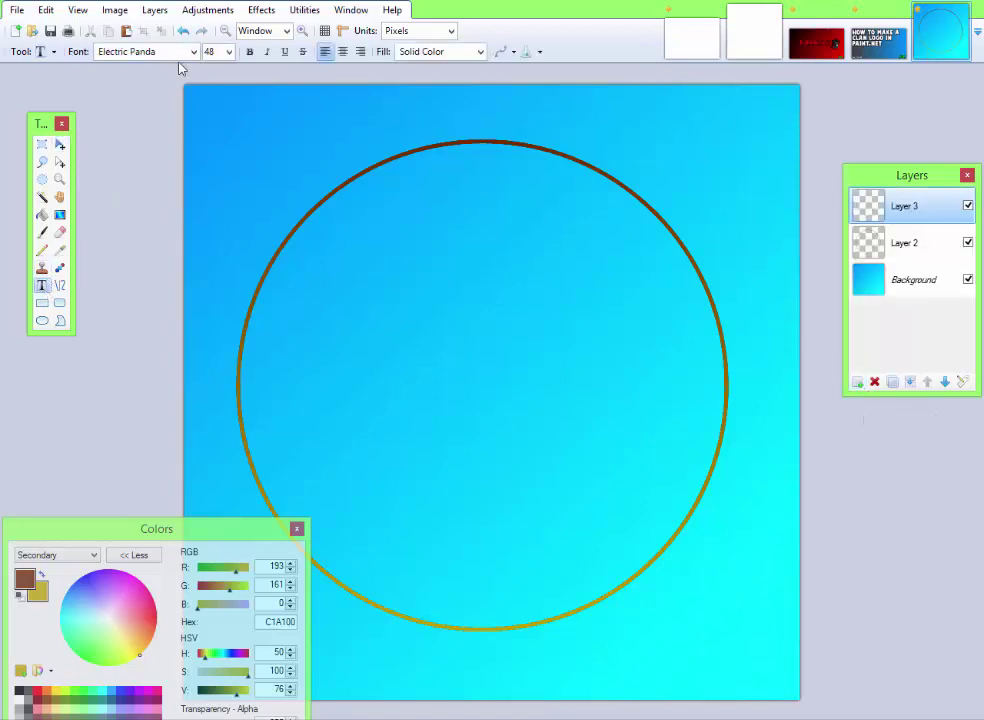
{"action": "left_click", "coordinate": [229, 52]}
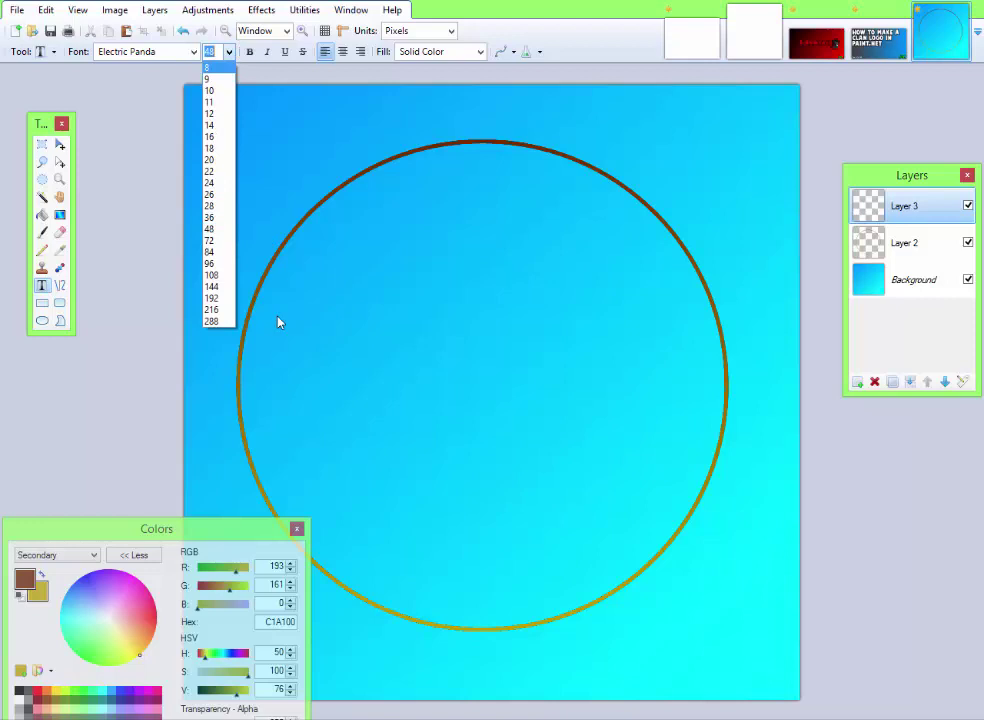
{"action": "left_click", "coordinate": [217, 313]}
{"action": "left_click", "coordinate": [383, 364]}
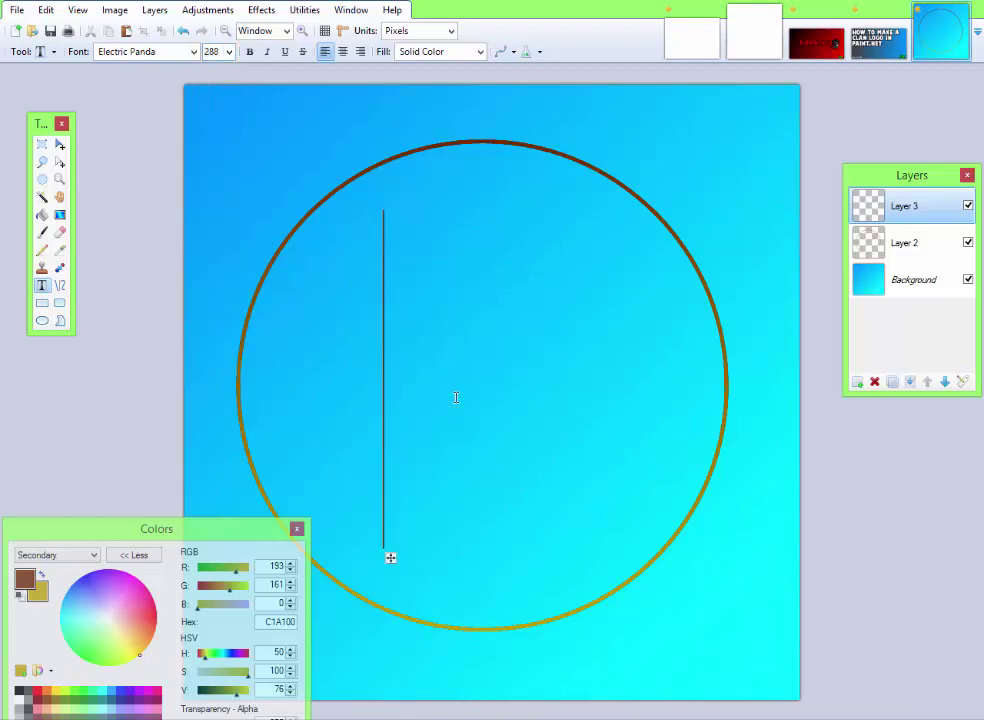
{"action": "type", "text": "KOMITES"}
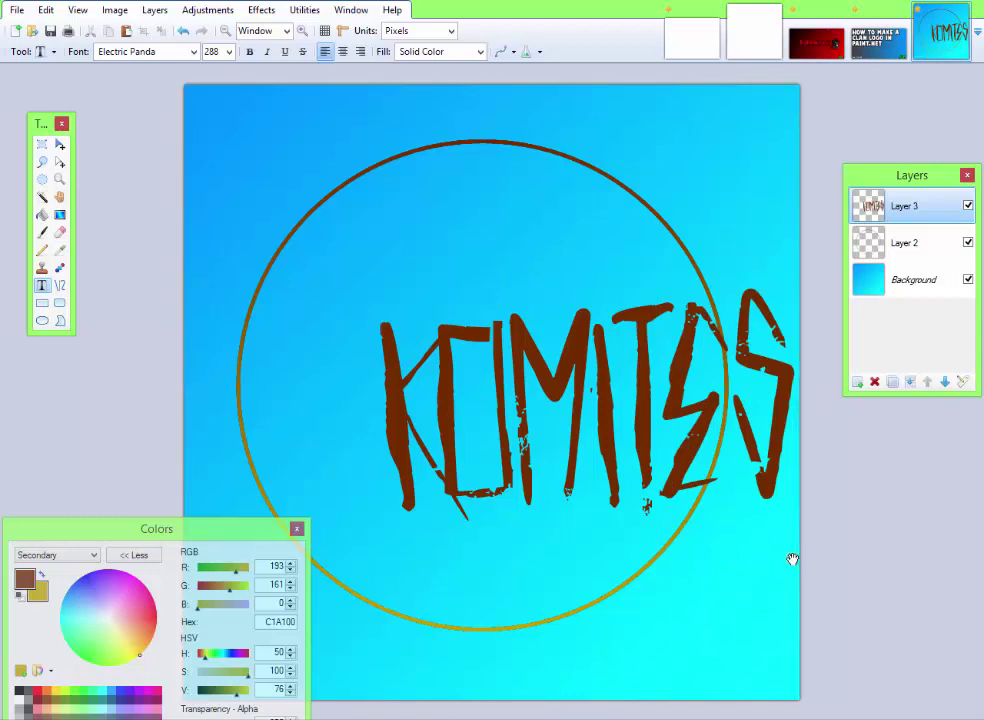
- Make the KOMITES text bright green and move it into the middle of the ring
{"action": "left_click", "coordinate": [23, 580]}
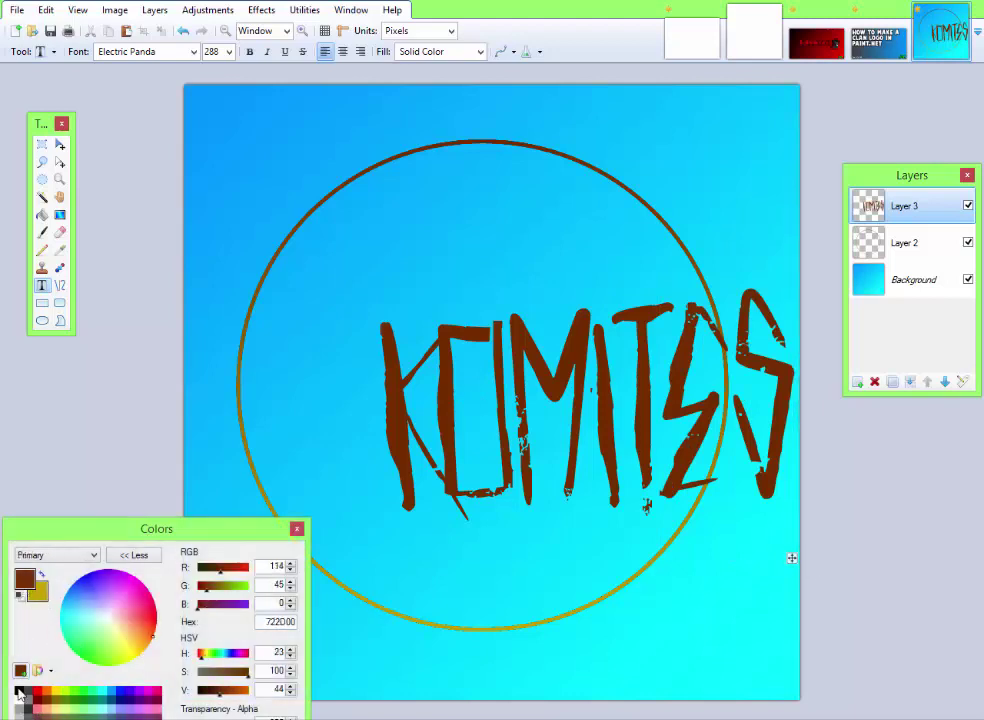
{"action": "left_click", "coordinate": [83, 697]}
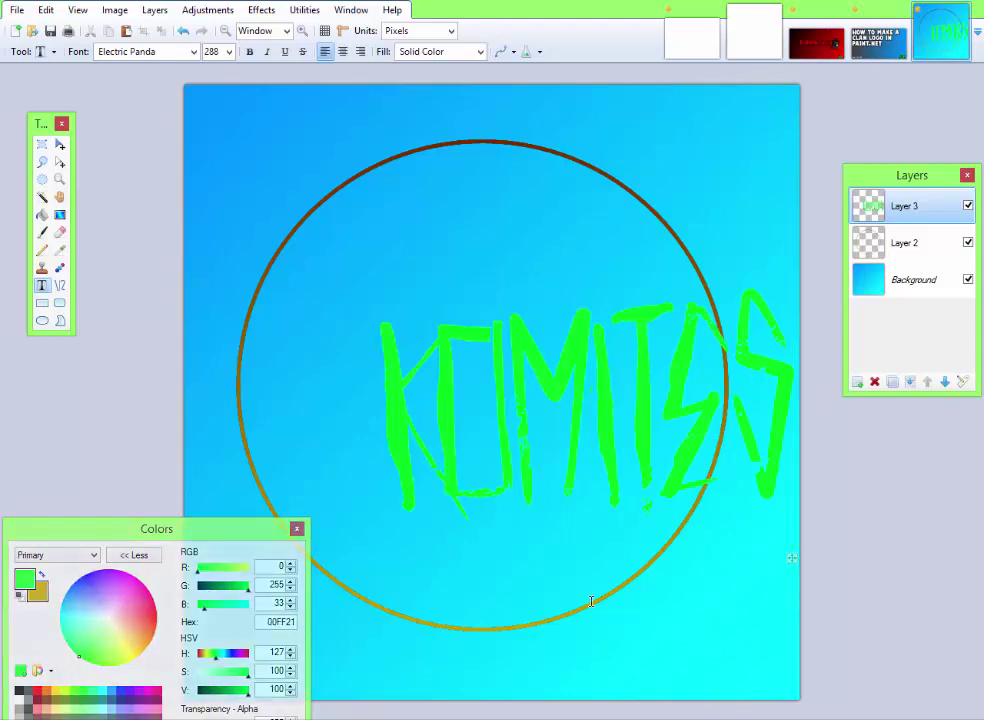
{"action": "left_click_drag", "start_coordinate": [791, 559], "coordinate": [693, 530]}
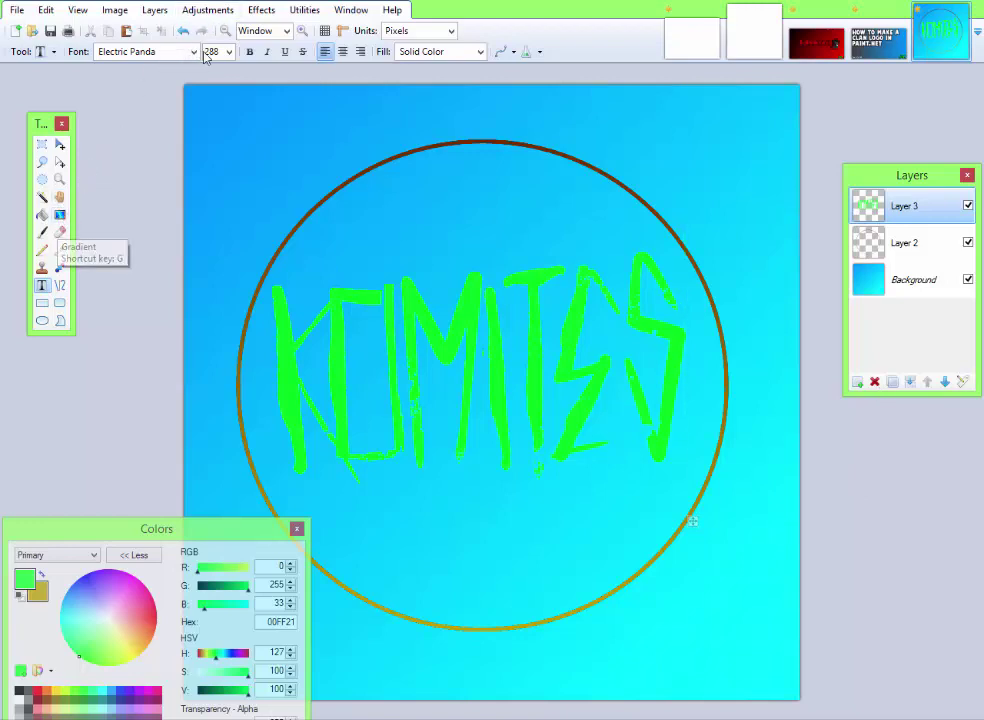
- Give the text a black outline with the Drop Shadow effect, then merge it onto Layer 2
{"action": "left_click", "coordinate": [261, 12]}
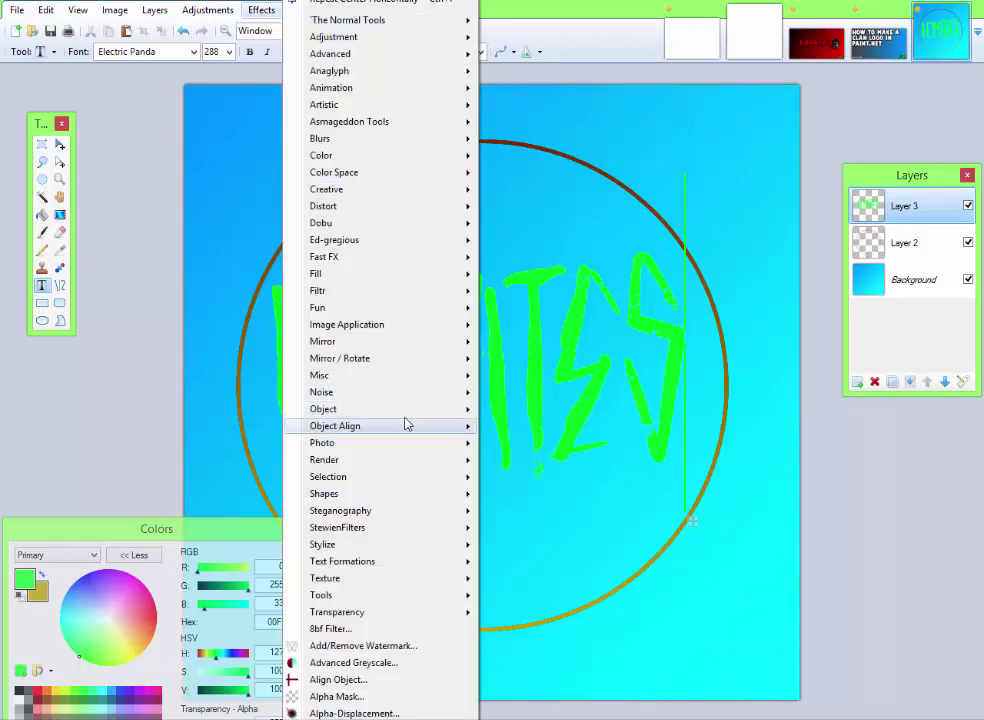
{"action": "mouse_move", "coordinate": [400, 409]}
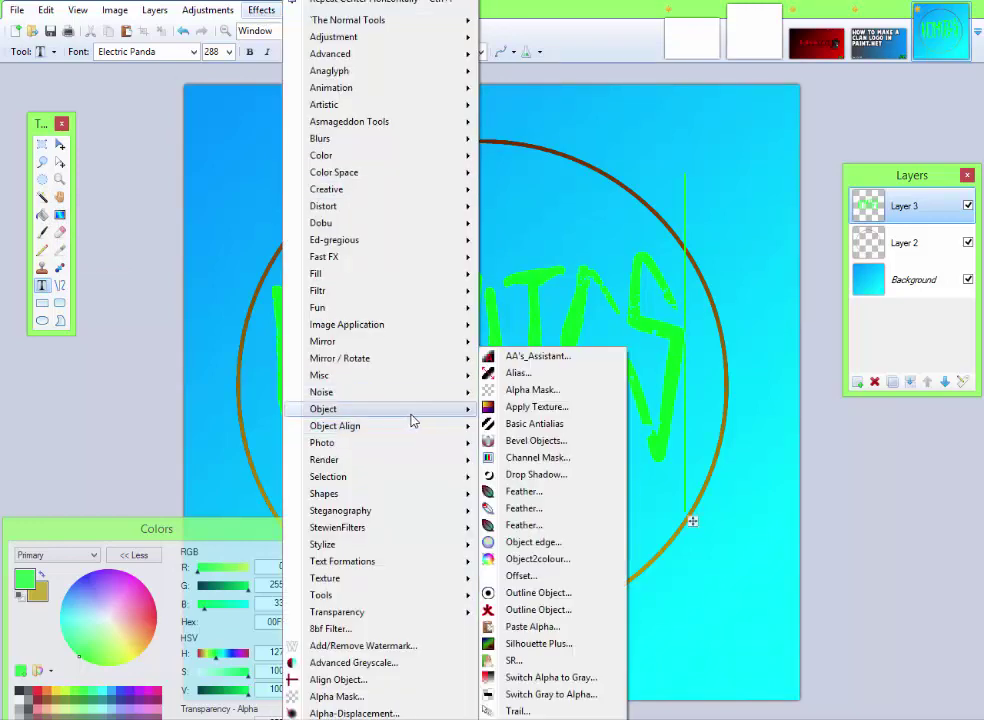
{"action": "left_click", "coordinate": [533, 474]}
{"action": "left_click_drag", "start_coordinate": [518, 195], "coordinate": [853, 224]}
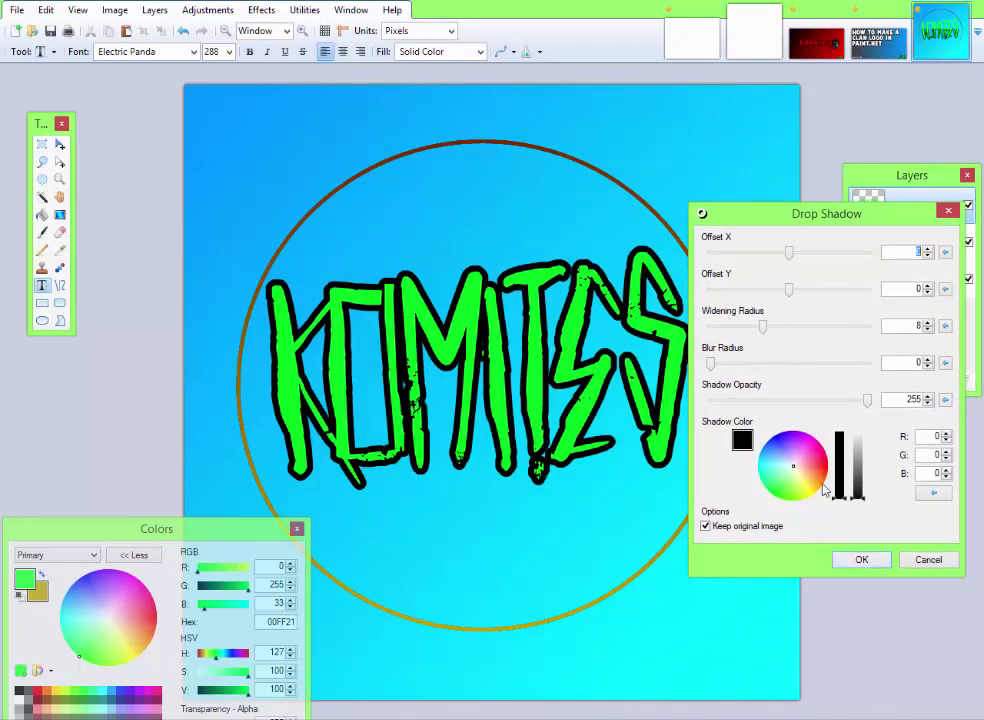
{"action": "mouse_move", "coordinate": [777, 332]}
{"action": "left_mouse_down"}
{"action": "mouse_move", "coordinate": [740, 334]}
{"action": "mouse_move", "coordinate": [759, 339]}
{"action": "left_mouse_up"}
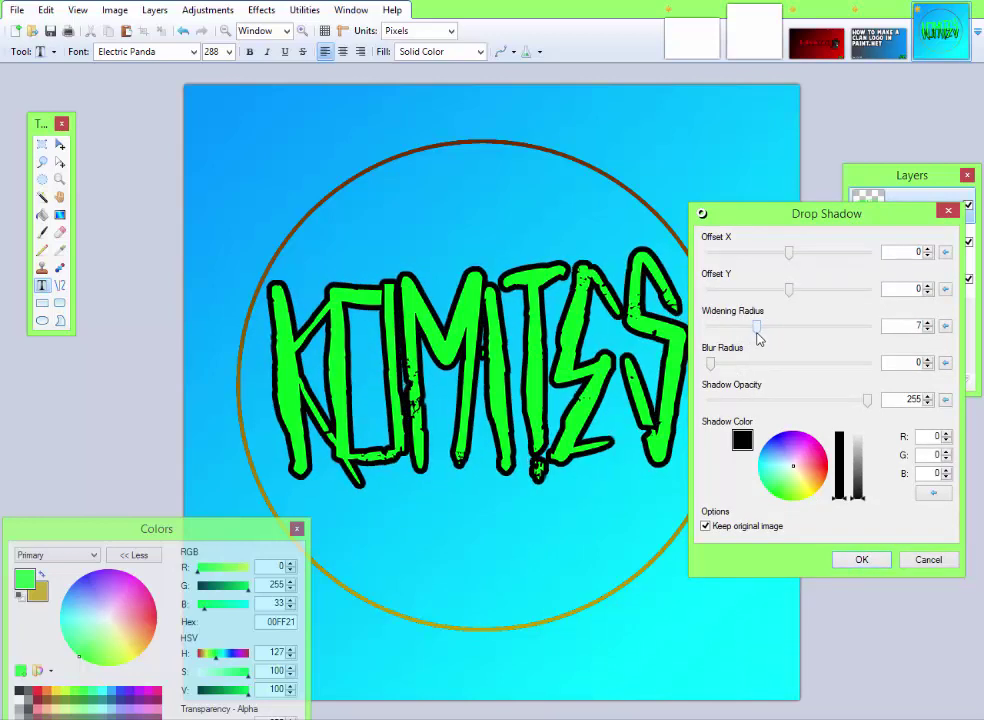
{"action": "left_click", "coordinate": [857, 561]}
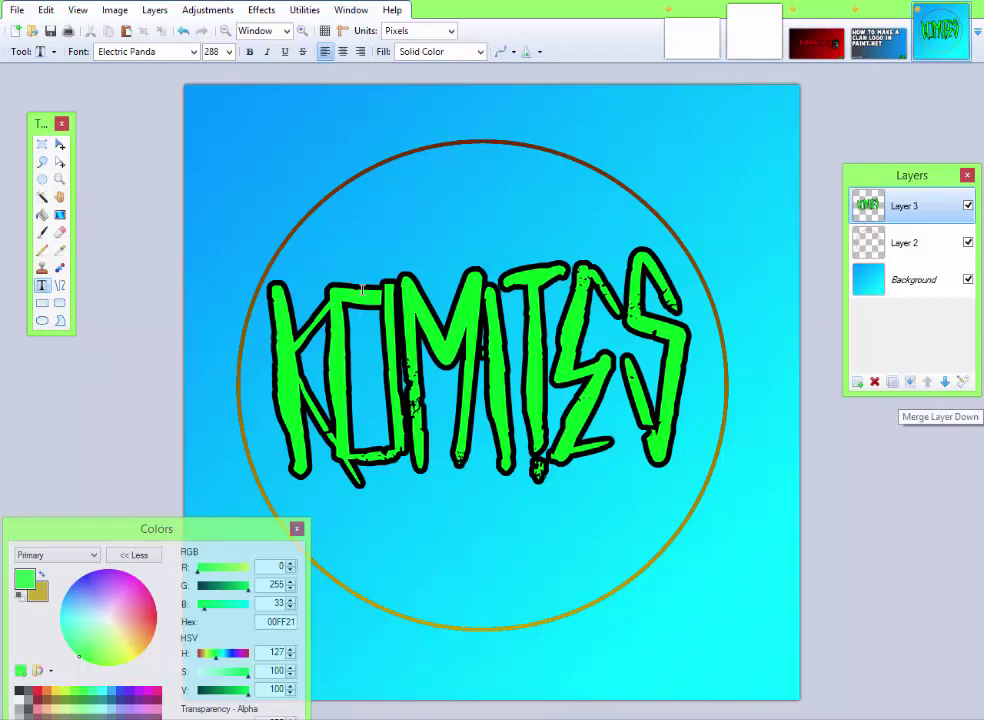
{"action": "left_click", "coordinate": [910, 382]}
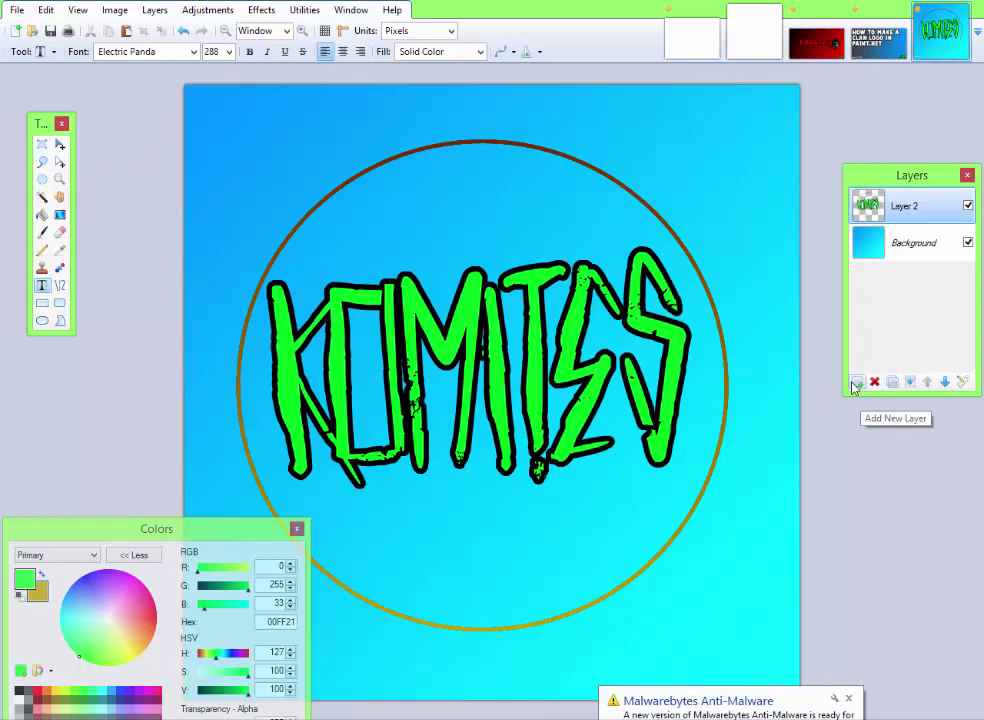
- On a new layer, draw a black rectangle outline along the canvas edges
{"action": "left_click", "coordinate": [856, 383]}
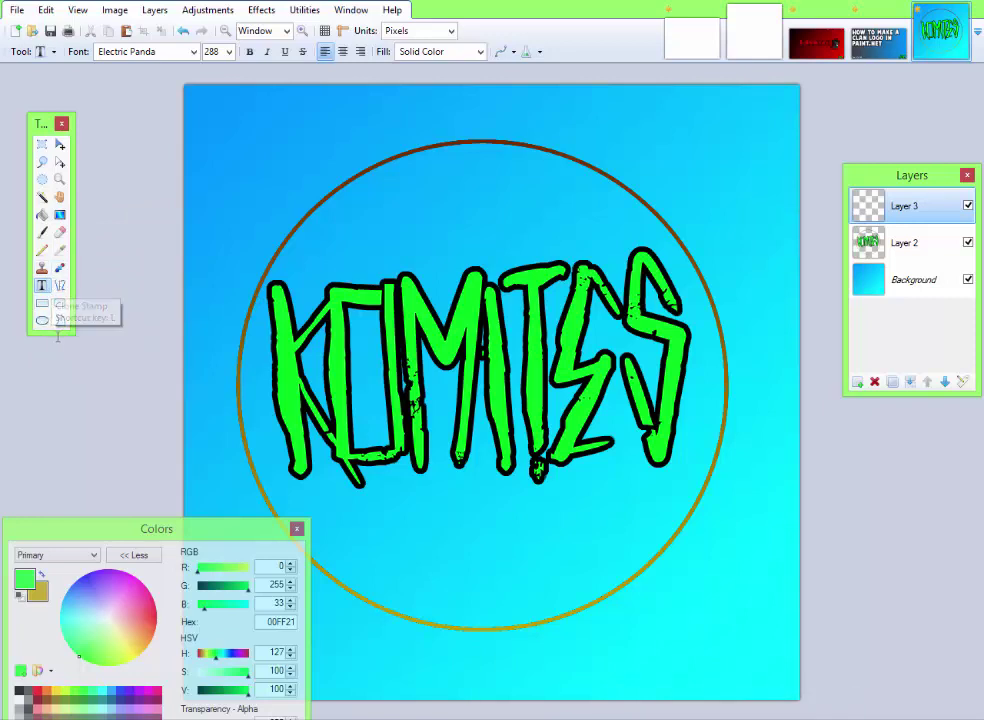
{"action": "left_click", "coordinate": [42, 303]}
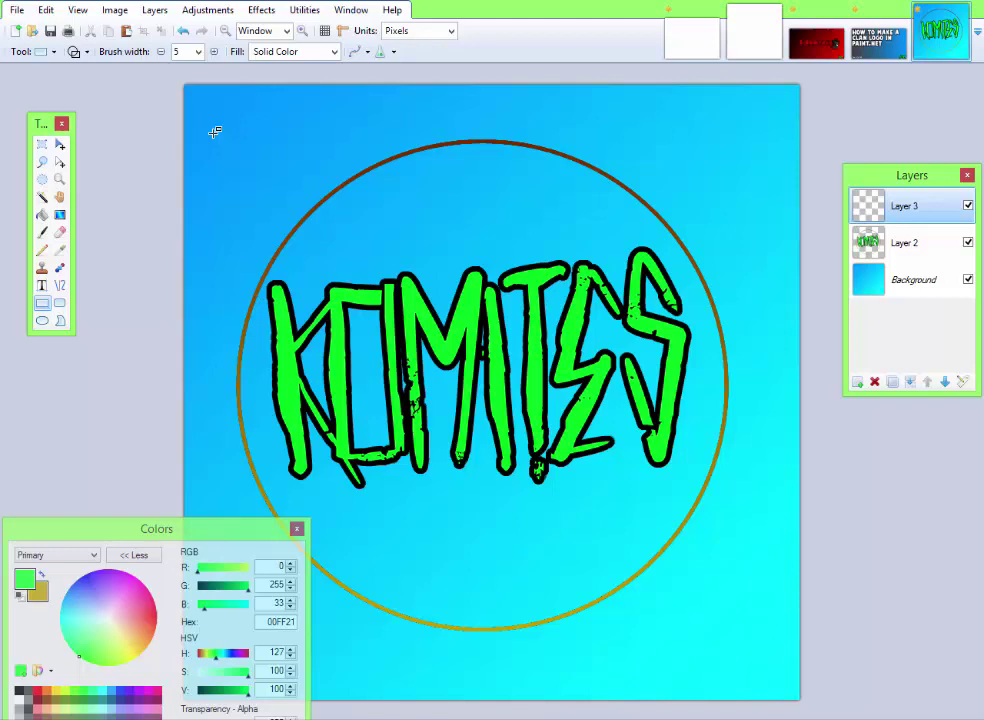
{"action": "left_click_drag", "start_coordinate": [212, 133], "coordinate": [768, 640]}
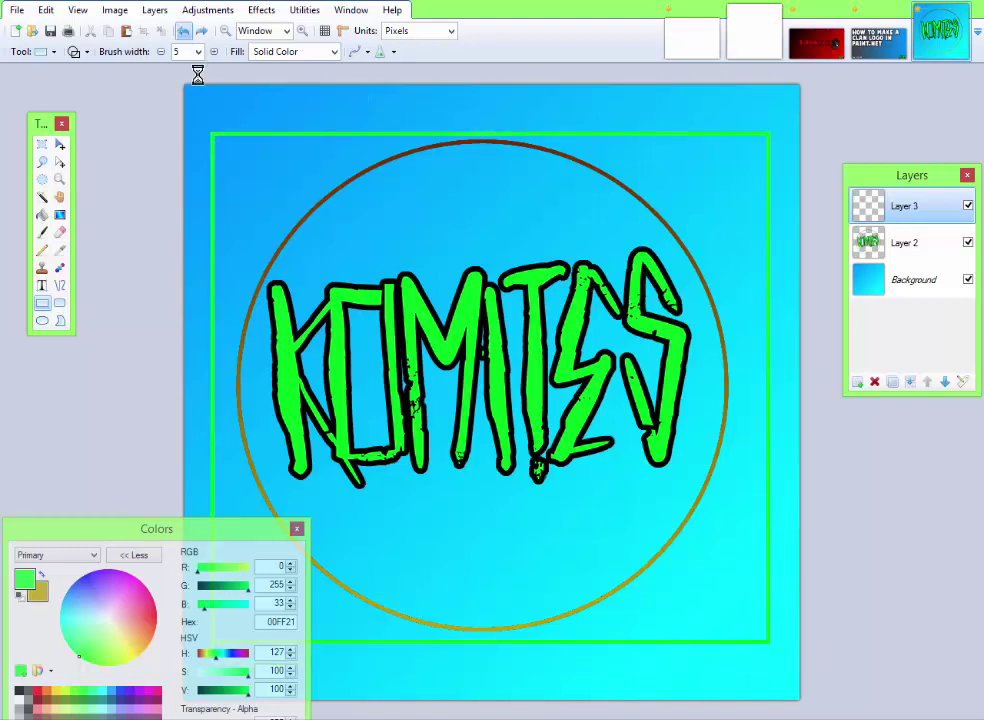
{"action": "left_click_drag", "start_coordinate": [203, 104], "coordinate": [786, 687]}
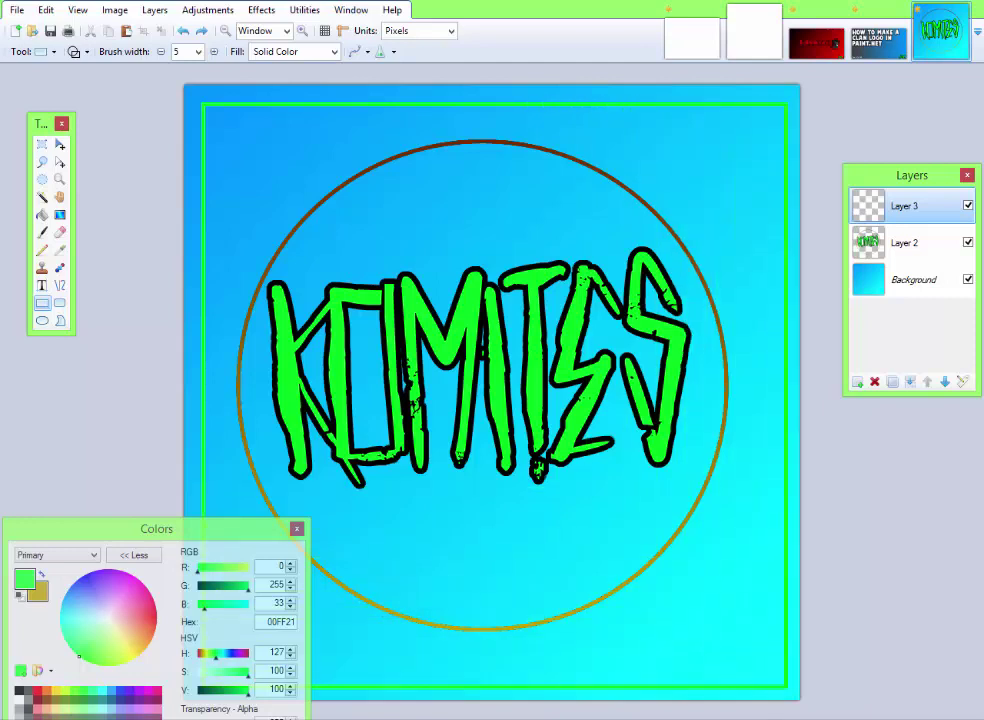
{"action": "left_click", "coordinate": [18, 692]}
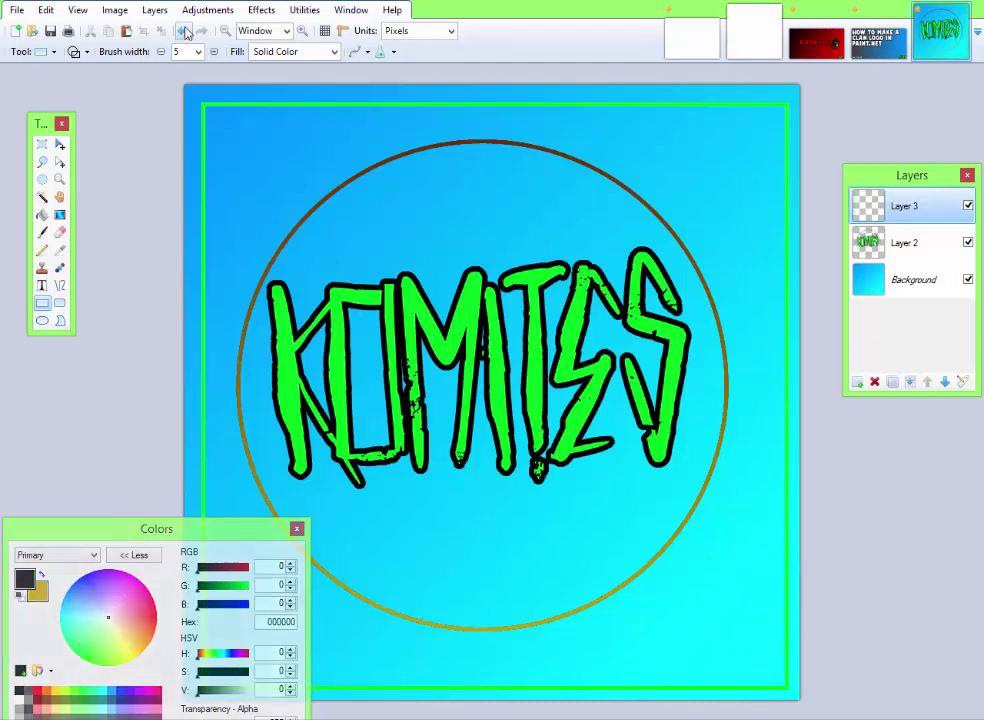
{"action": "key", "text": "ctrl+z"}
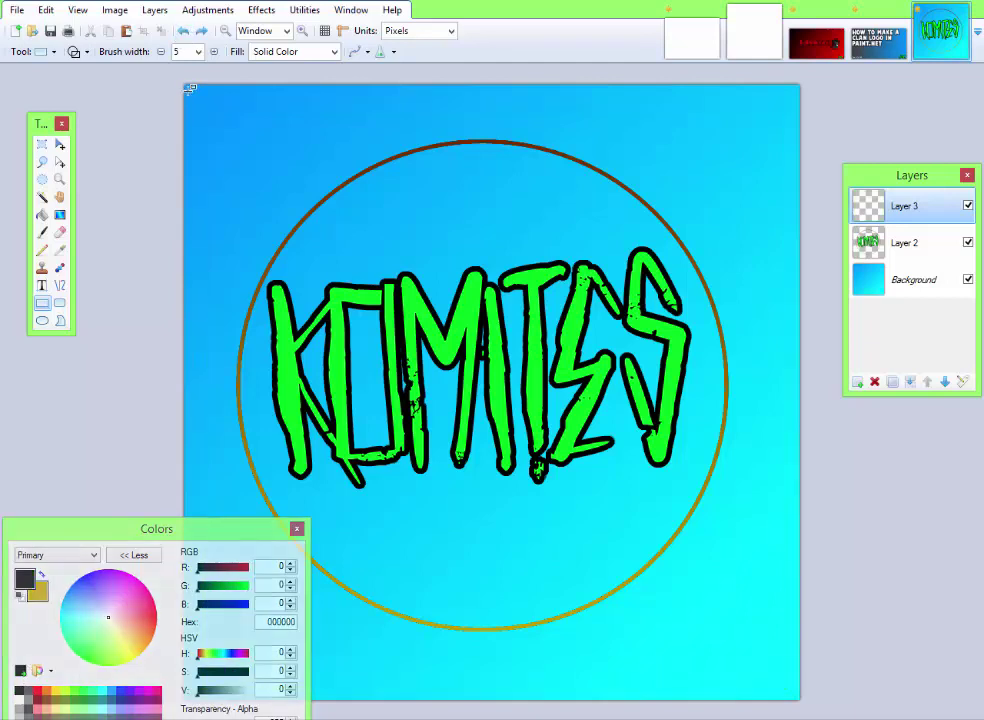
{"action": "left_click_drag", "start_coordinate": [189, 90], "coordinate": [791, 704]}
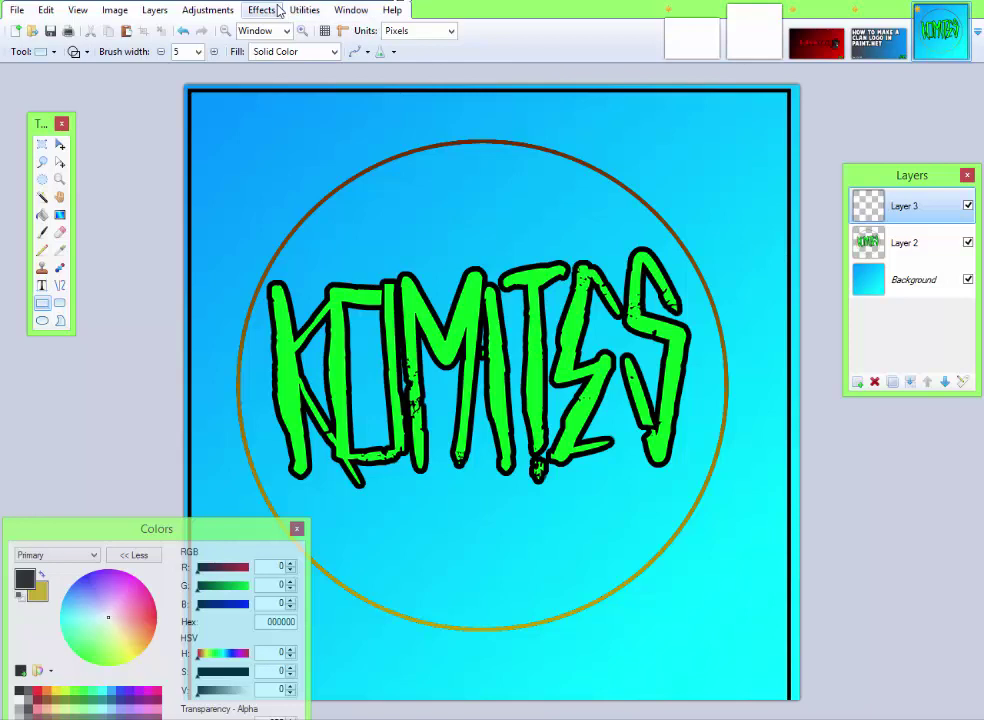
- Apply a white Drop Shadow to the border with widening radius 1 and blur radius 21
{"action": "left_click", "coordinate": [280, 10]}
{"action": "mouse_move", "coordinate": [378, 410]}
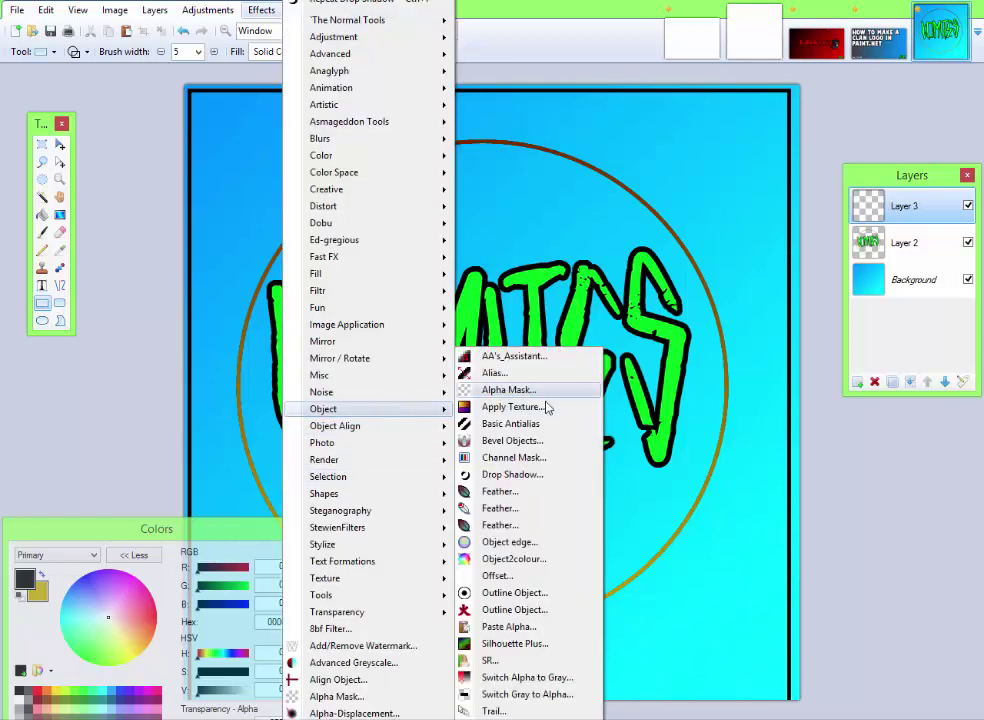
{"action": "left_click", "coordinate": [530, 474]}
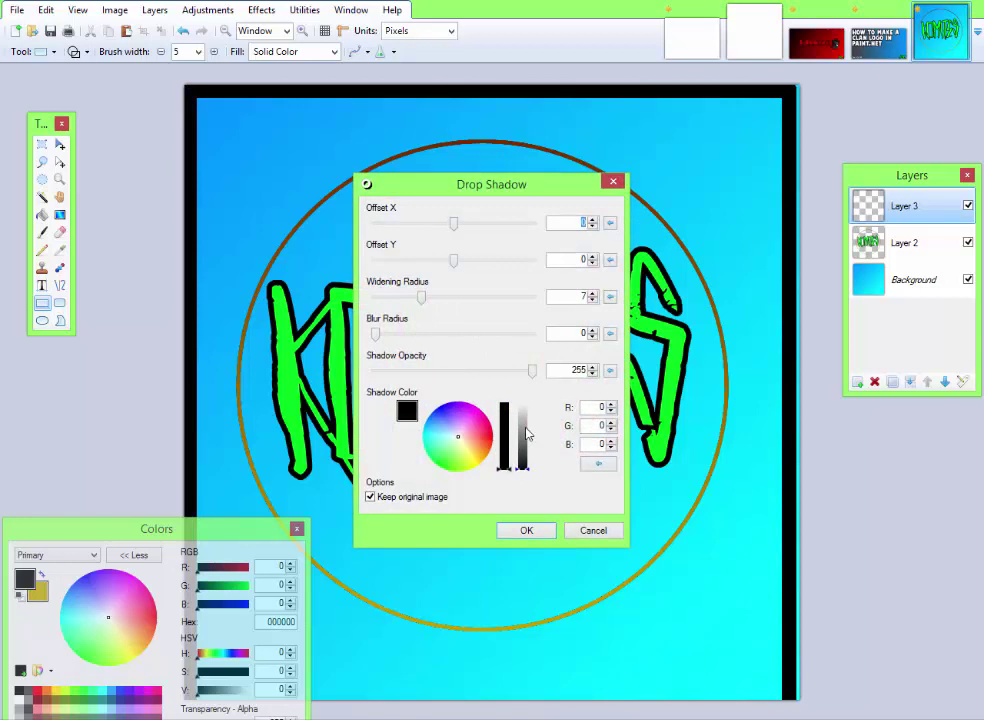
{"action": "left_click_drag", "start_coordinate": [524, 432], "coordinate": [520, 390]}
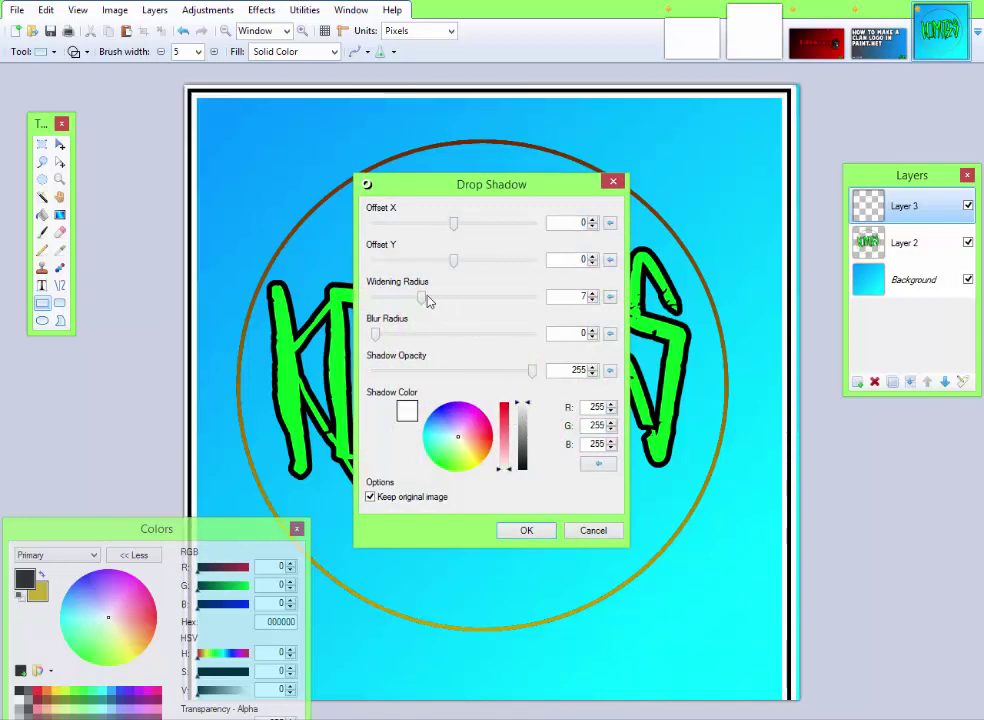
{"action": "left_click_drag", "start_coordinate": [428, 302], "coordinate": [514, 329]}
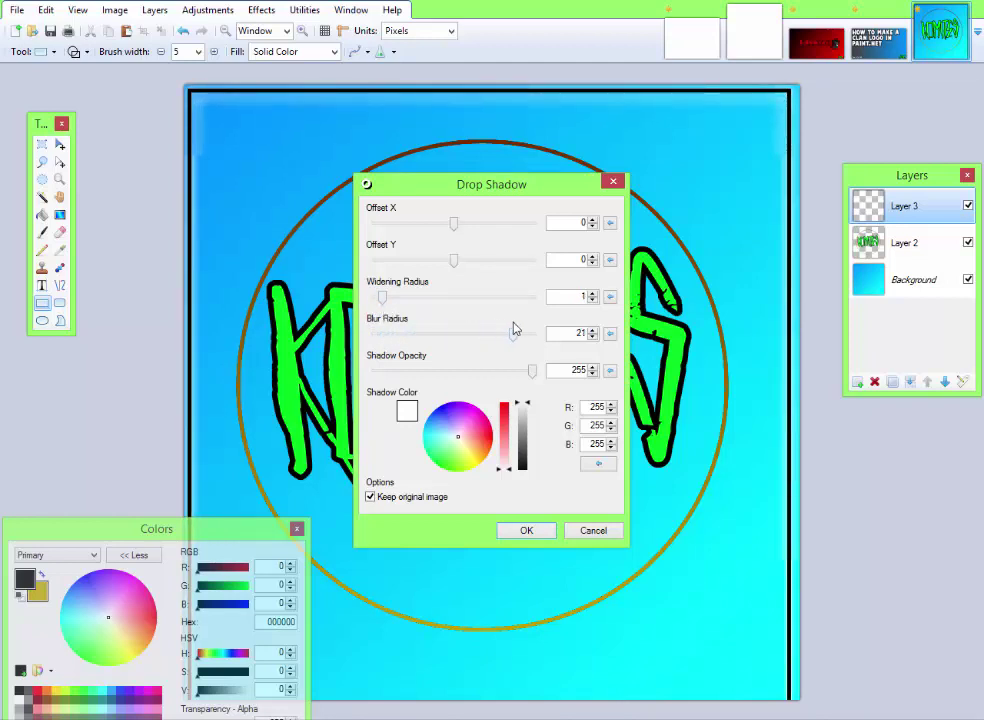
{"action": "left_click", "coordinate": [548, 530]}
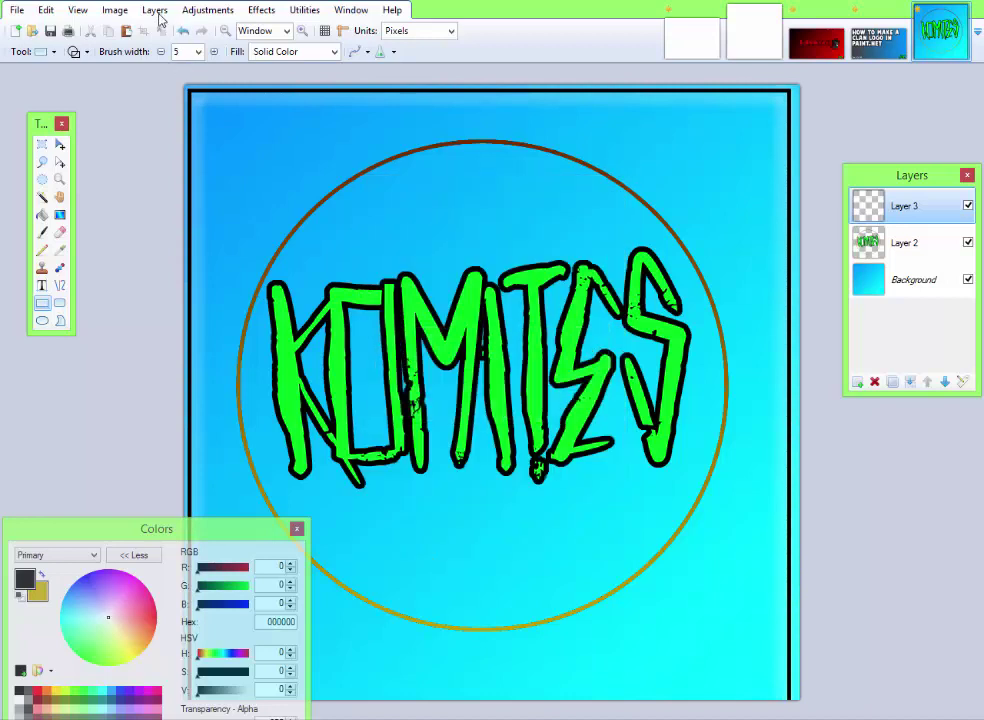
- Cancel a trial layer rotation and undo both the white glow and the canvas border
{"action": "left_click", "coordinate": [152, 10]}
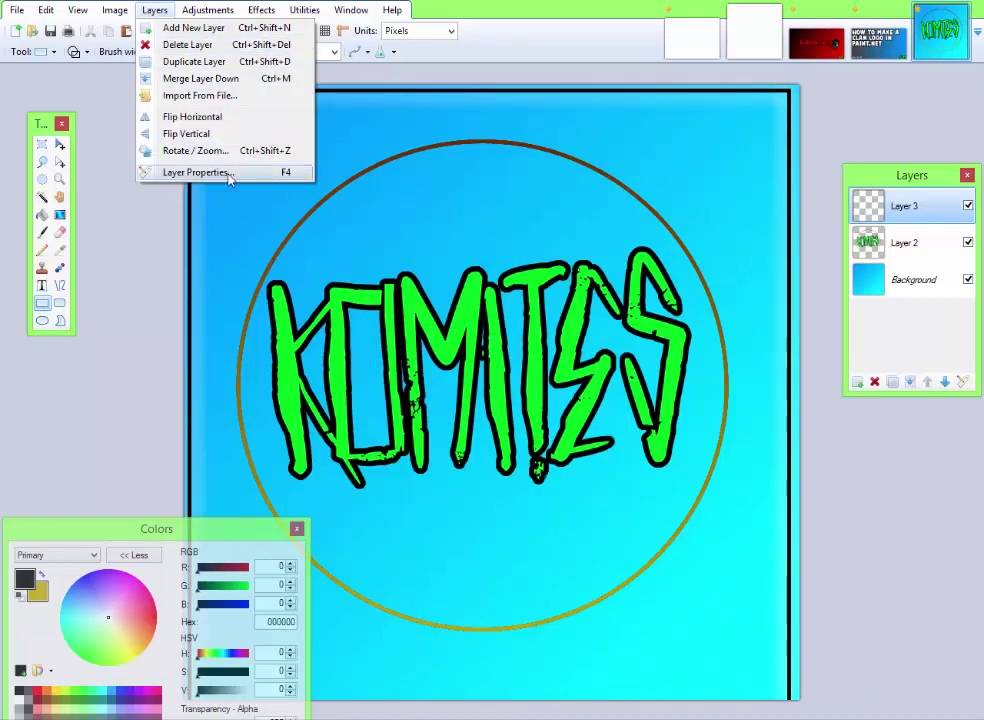
{"action": "left_click", "coordinate": [198, 155]}
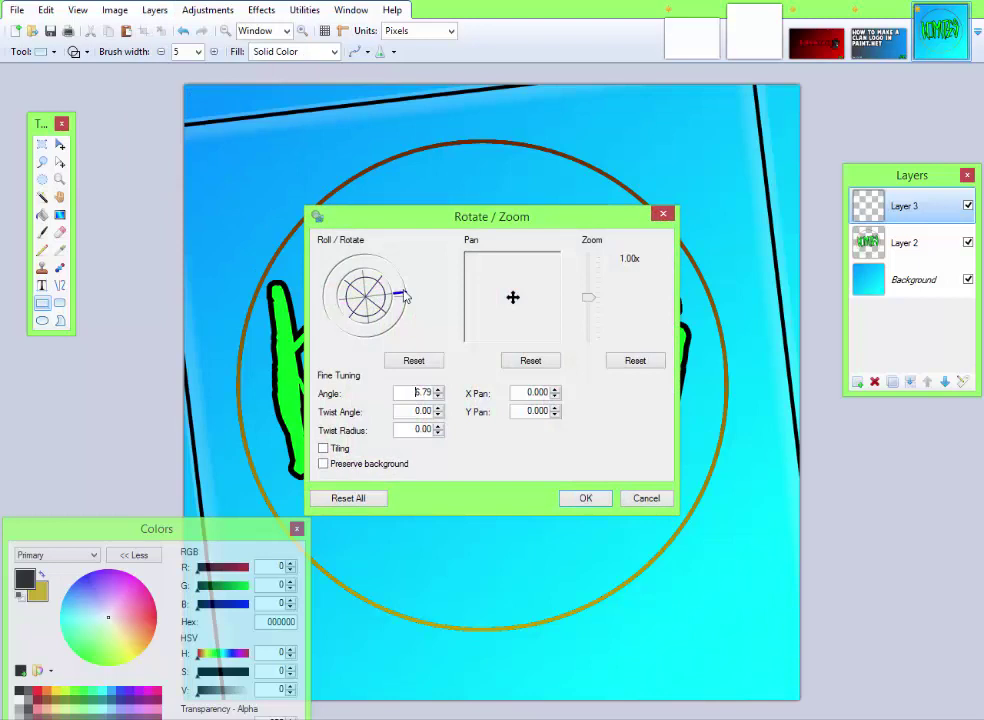
{"action": "mouse_move", "coordinate": [401, 292]}
{"action": "left_mouse_down"}
{"action": "mouse_move", "coordinate": [384, 267]}
{"action": "mouse_move", "coordinate": [390, 280]}
{"action": "left_mouse_up"}
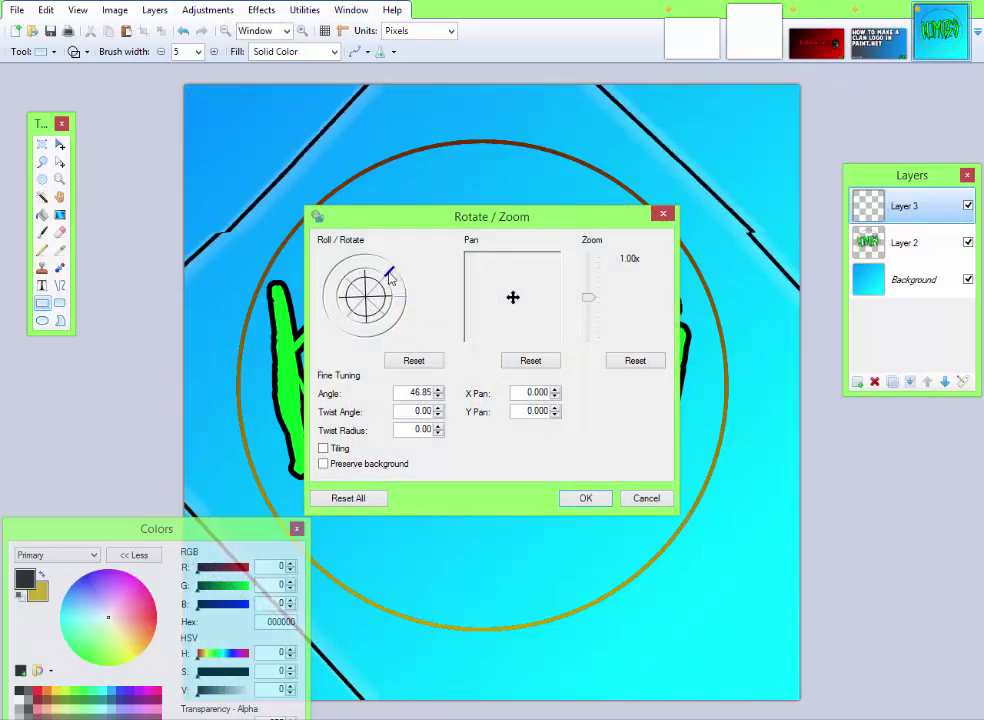
{"action": "left_click", "coordinate": [646, 498]}
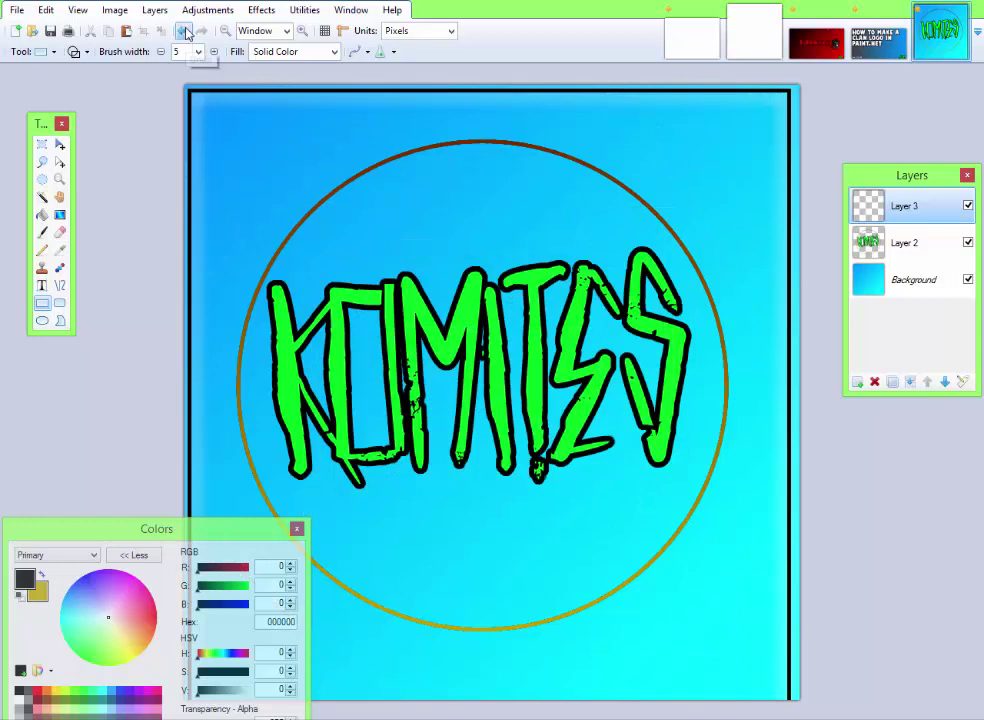
{"action": "left_click", "coordinate": [184, 31]}
{"action": "left_click", "coordinate": [184, 31]}
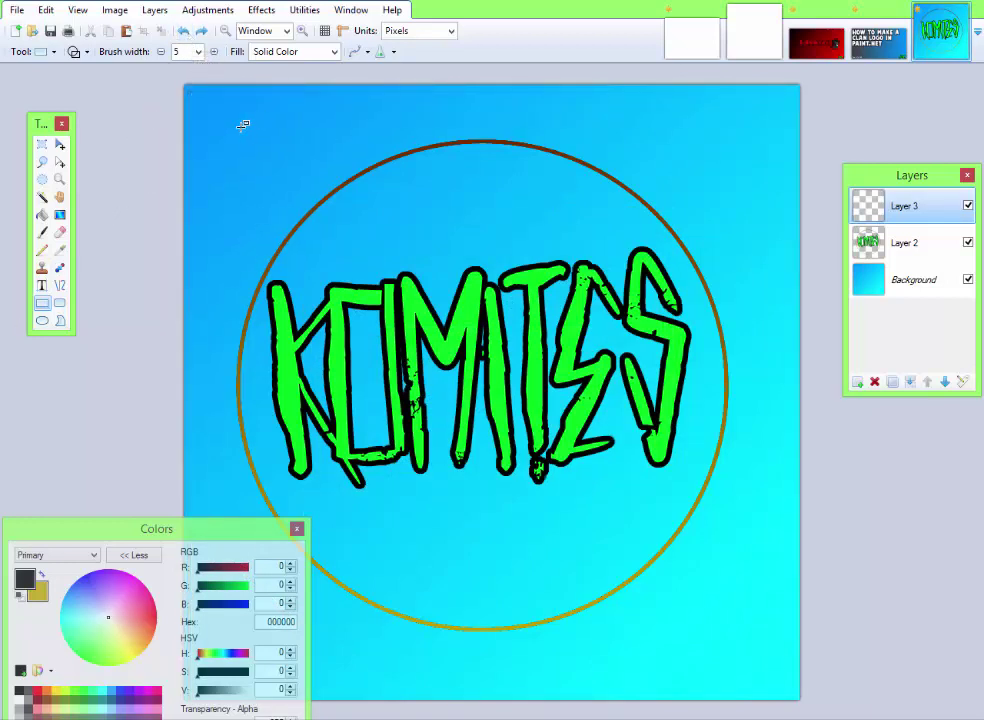
- Draw a black square frame around the circle and rotate its layer about 45° into a diamond
{"action": "left_click_drag", "start_coordinate": [228, 117], "coordinate": [763, 693]}
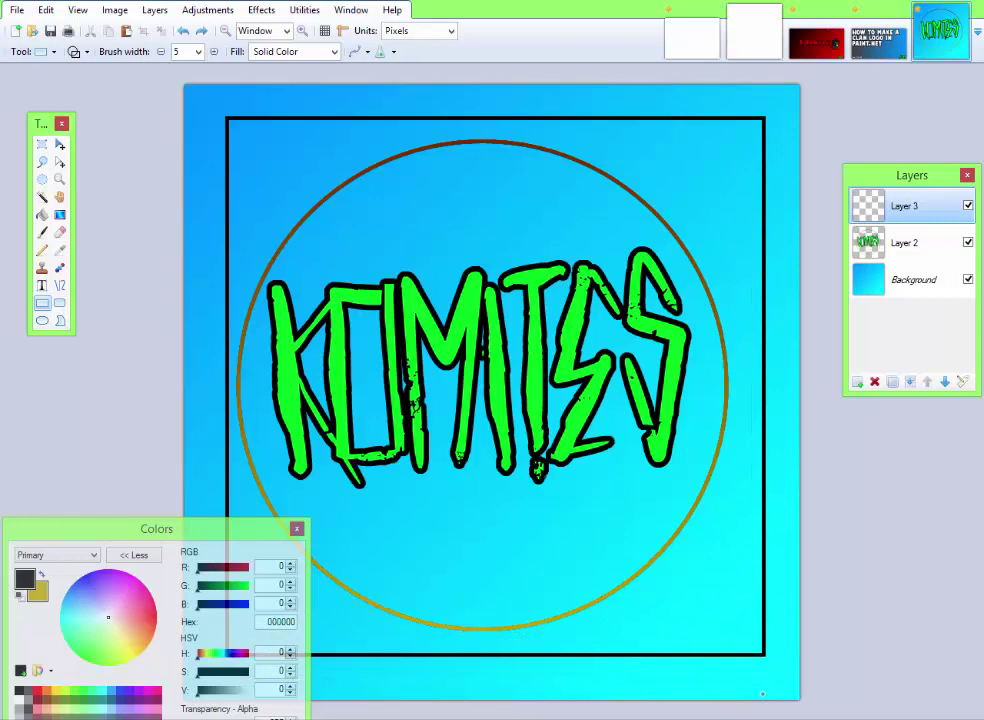
{"action": "left_click", "coordinate": [154, 12]}
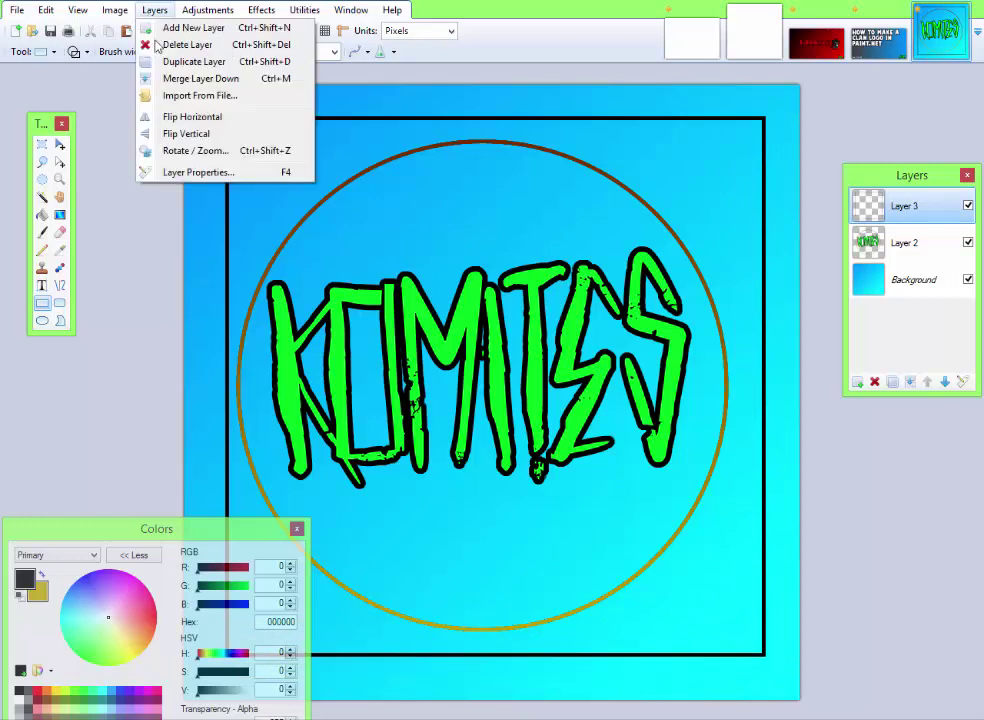
{"action": "left_click", "coordinate": [162, 156]}
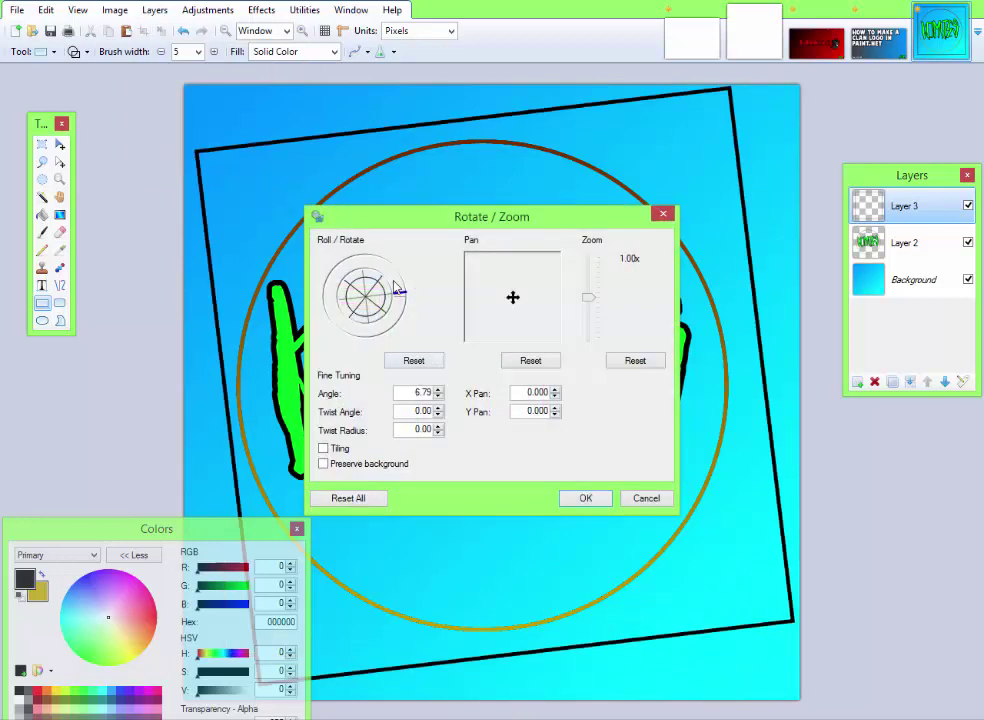
{"action": "left_click_drag", "start_coordinate": [401, 292], "coordinate": [371, 304]}
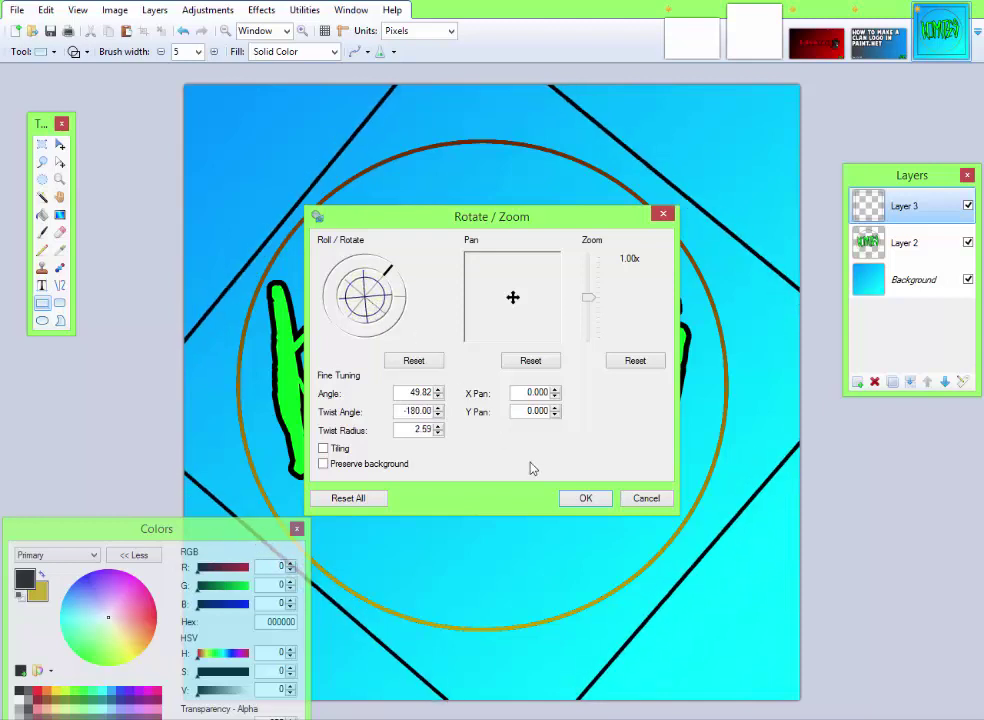
{"action": "left_click", "coordinate": [581, 499]}
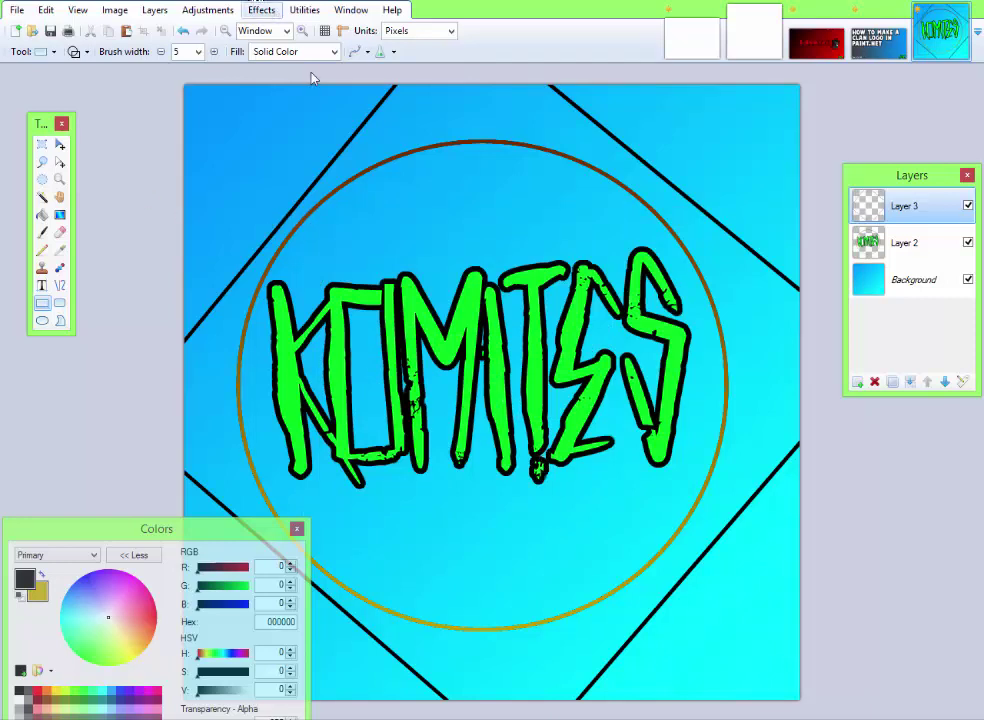
- Add a white Drop Shadow glow to the diamond with blur radius 20 and widening radius 7
{"action": "left_click", "coordinate": [261, 10]}
{"action": "mouse_move", "coordinate": [391, 415]}
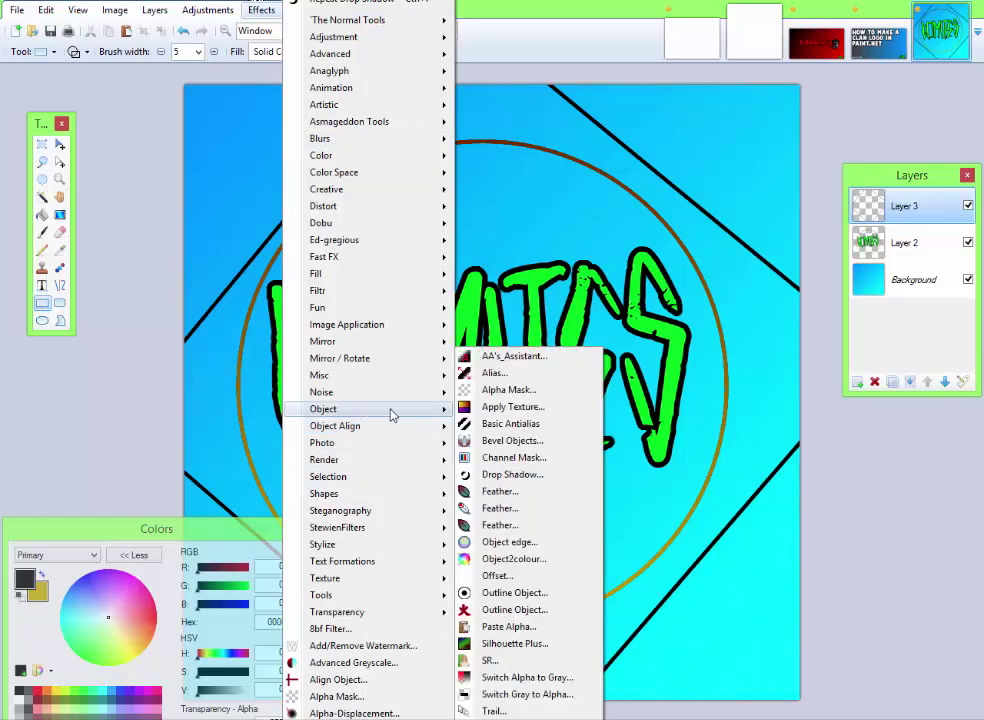
{"action": "left_click", "coordinate": [512, 474]}
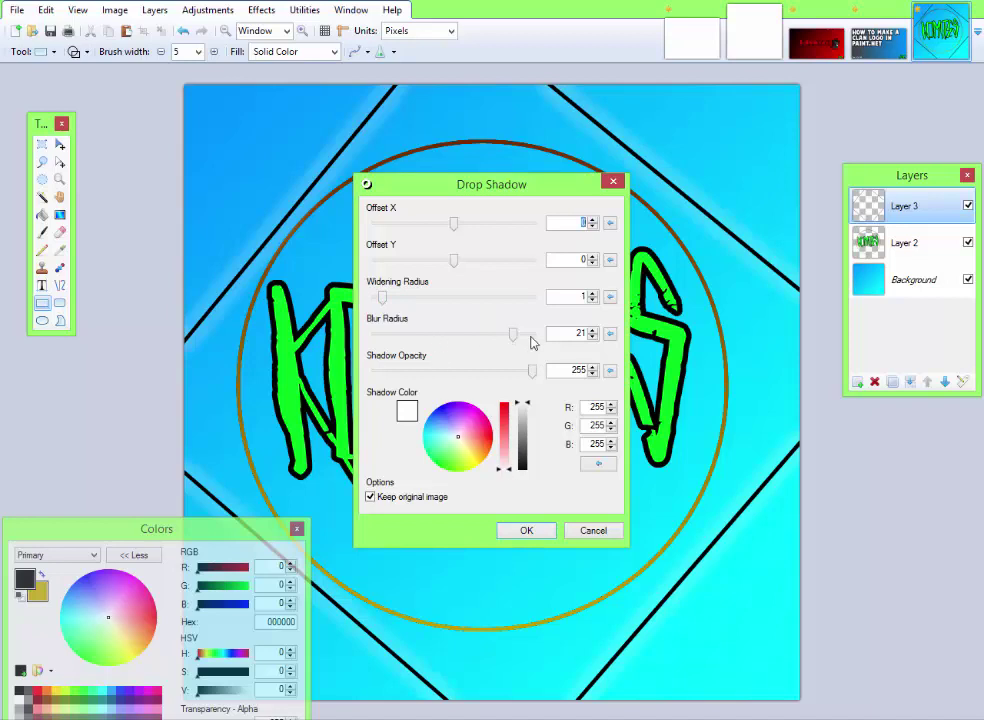
{"action": "left_click_drag", "start_coordinate": [532, 341], "coordinate": [508, 352]}
{"action": "left_click_drag", "start_coordinate": [384, 302], "coordinate": [586, 318]}
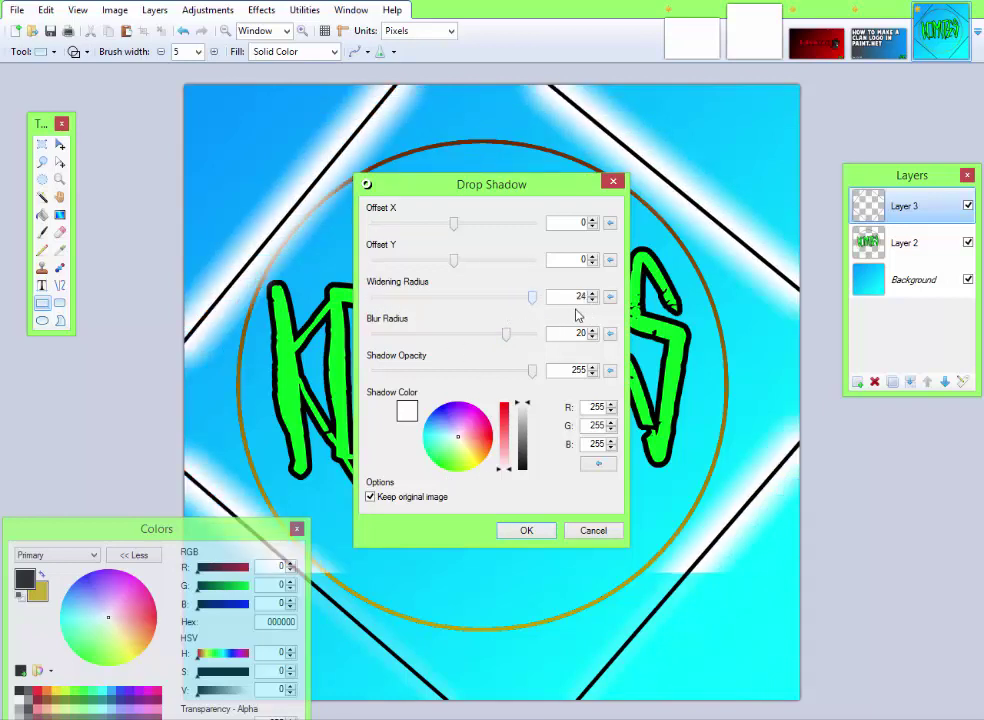
{"action": "left_click_drag", "start_coordinate": [518, 316], "coordinate": [422, 312]}
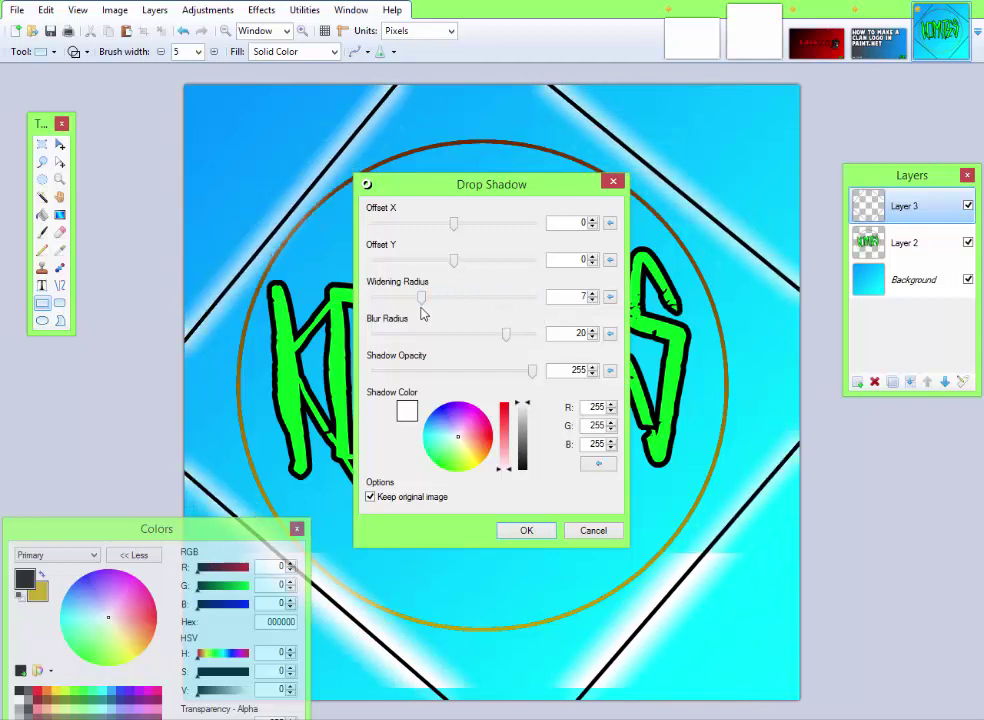
{"action": "left_click", "coordinate": [527, 531]}
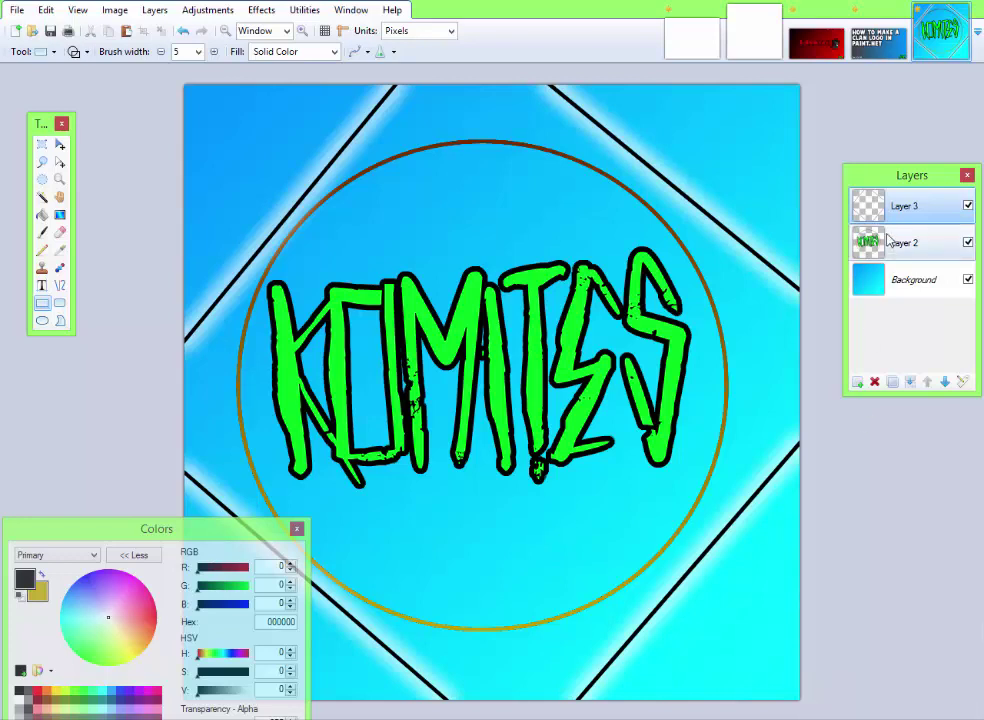
- Merge the diamond into the text layer, add a new layer, and draw a black curve looping around KOMITES
{"action": "left_click", "coordinate": [913, 382]}
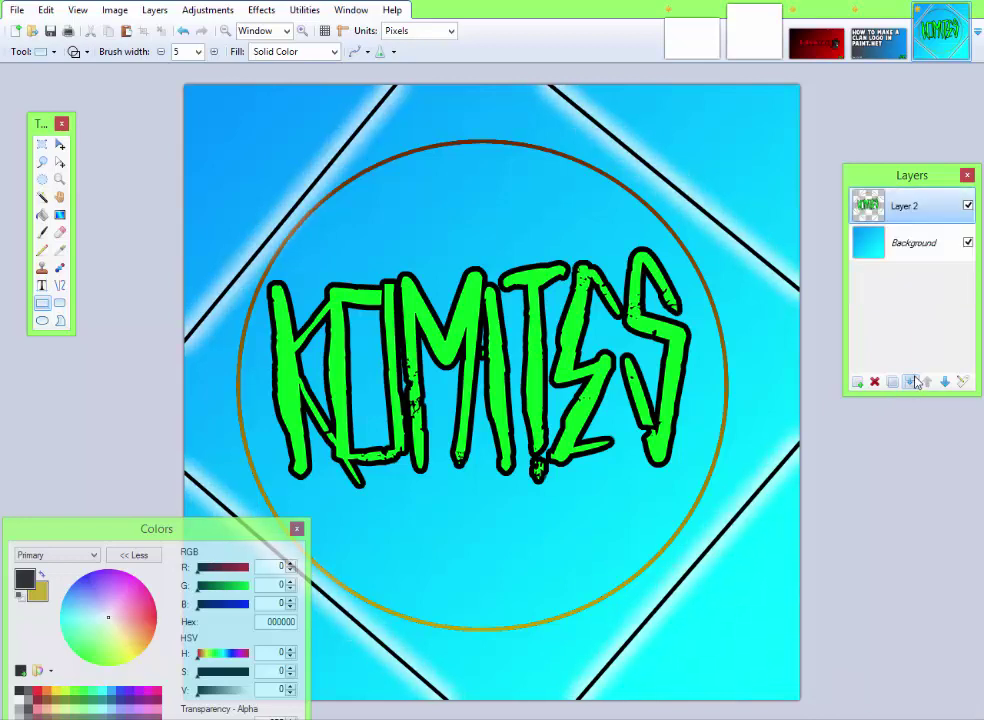
{"action": "left_click", "coordinate": [857, 382]}
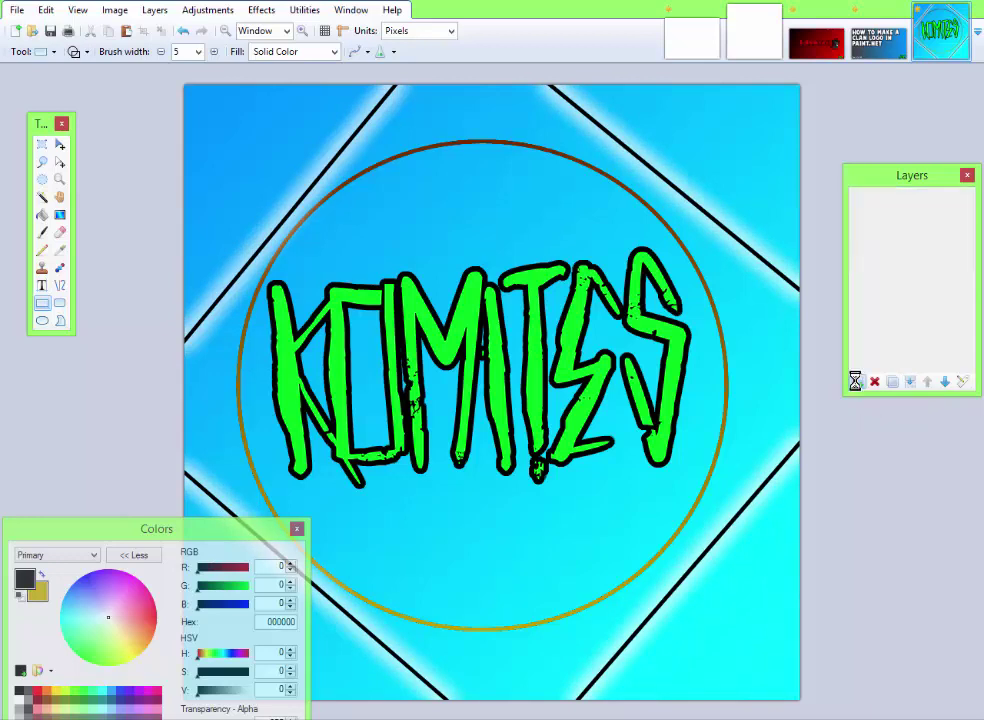
{"action": "left_click", "coordinate": [59, 285]}
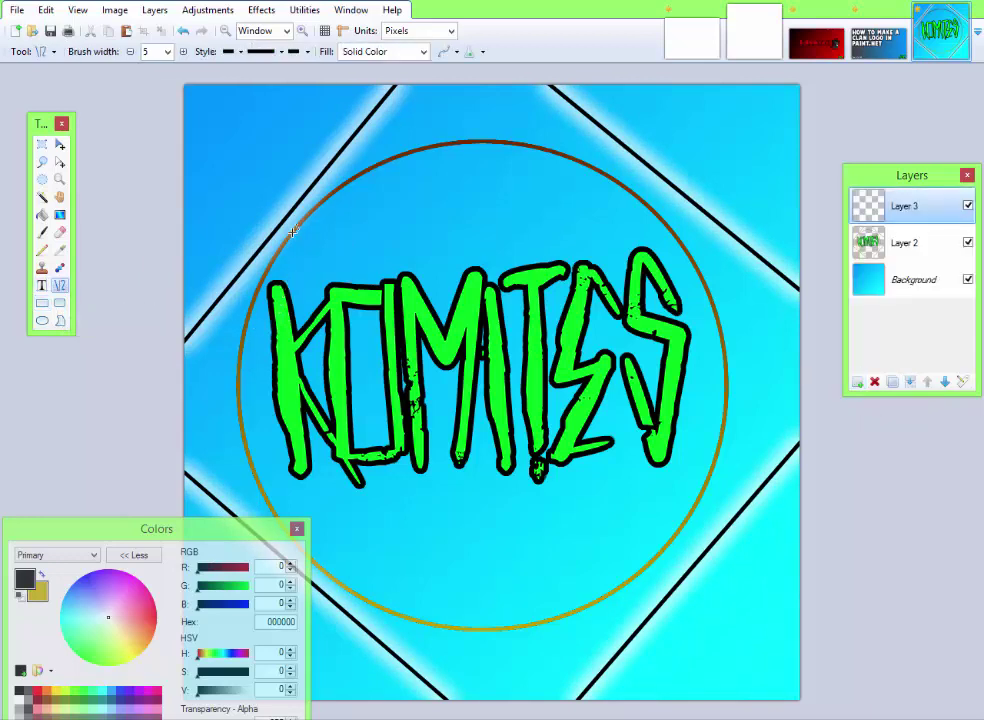
{"action": "left_click_drag", "start_coordinate": [292, 232], "coordinate": [659, 553]}
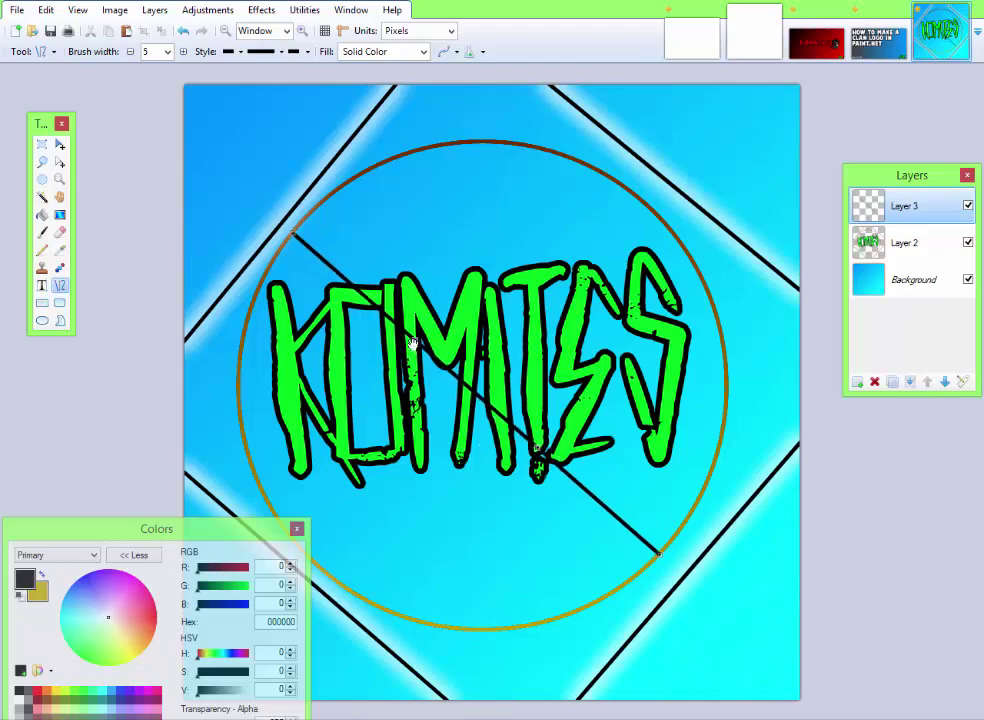
{"action": "left_click_drag", "start_coordinate": [413, 341], "coordinate": [264, 485]}
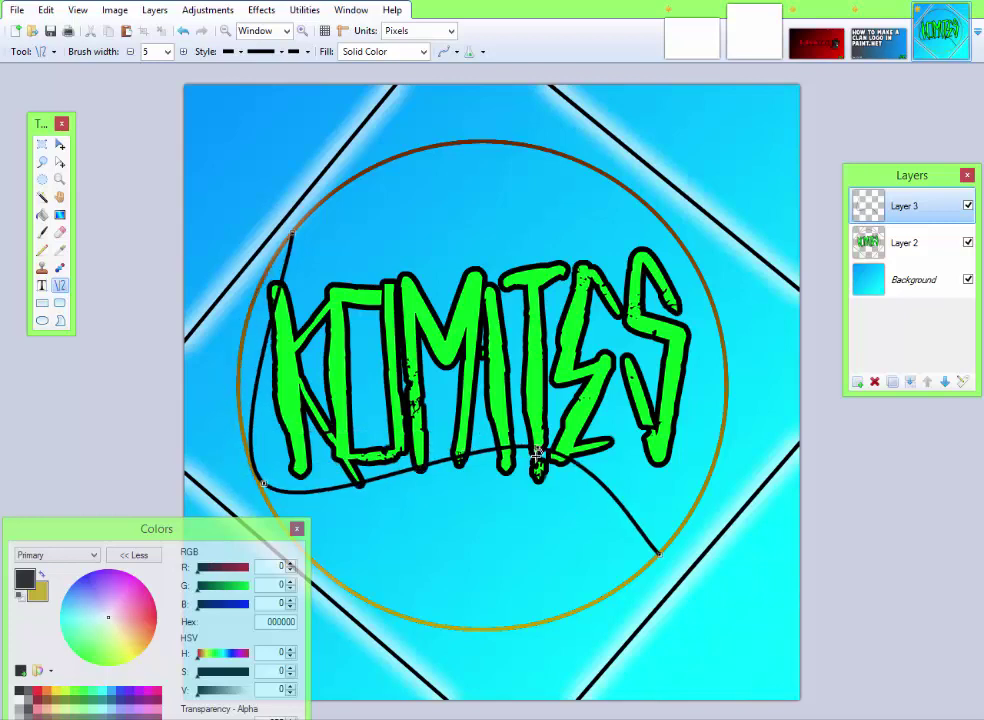
{"action": "left_click_drag", "start_coordinate": [537, 452], "coordinate": [650, 226]}
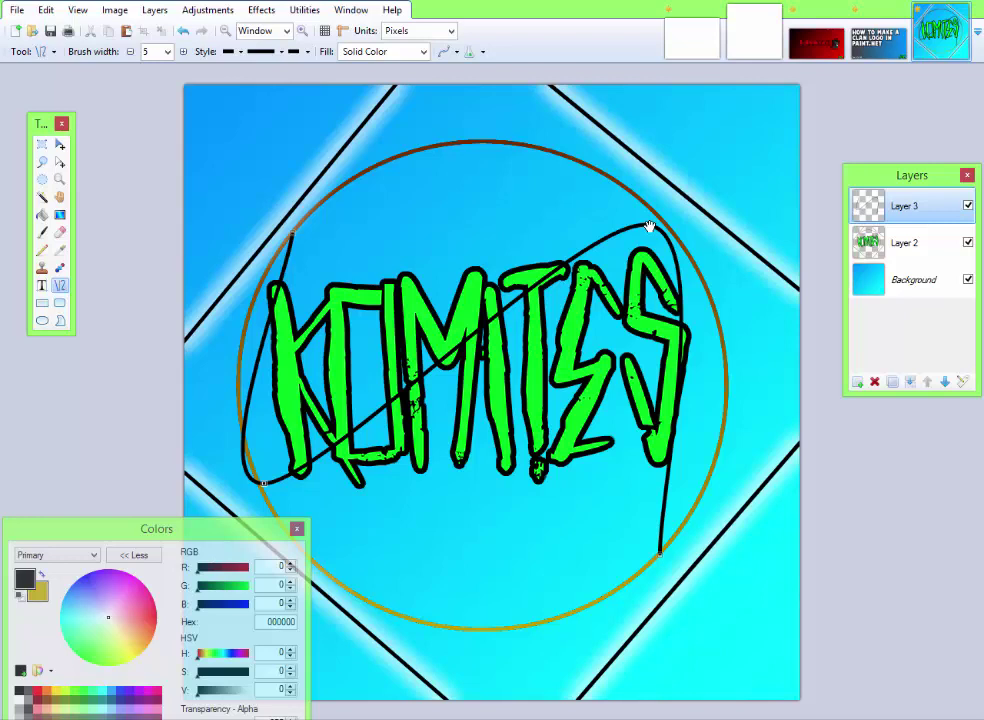
- Move Layer 3 with the curve below Layer 2 so the loop passes behind KOMITES
{"action": "left_click", "coordinate": [942, 381]}
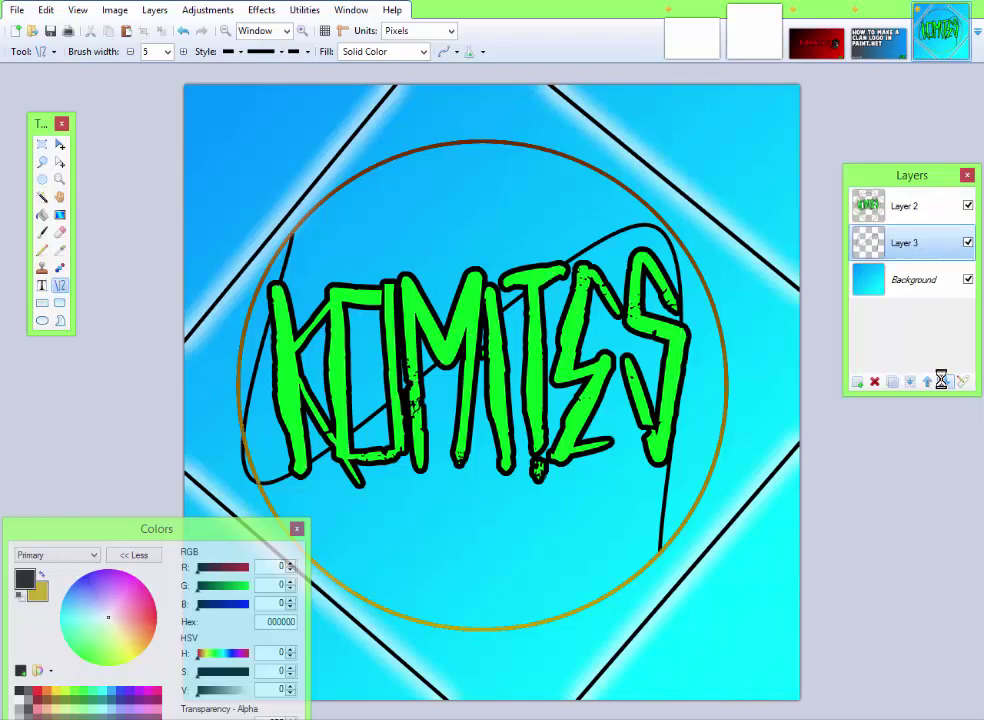